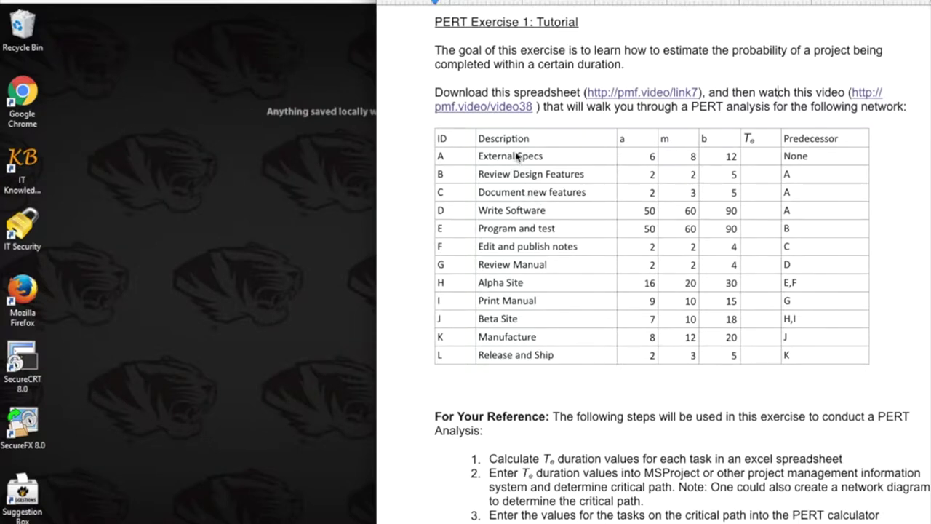
# - Launch Excel and start a new blank workbook
pyautogui.scroll(-1, 566, 375)
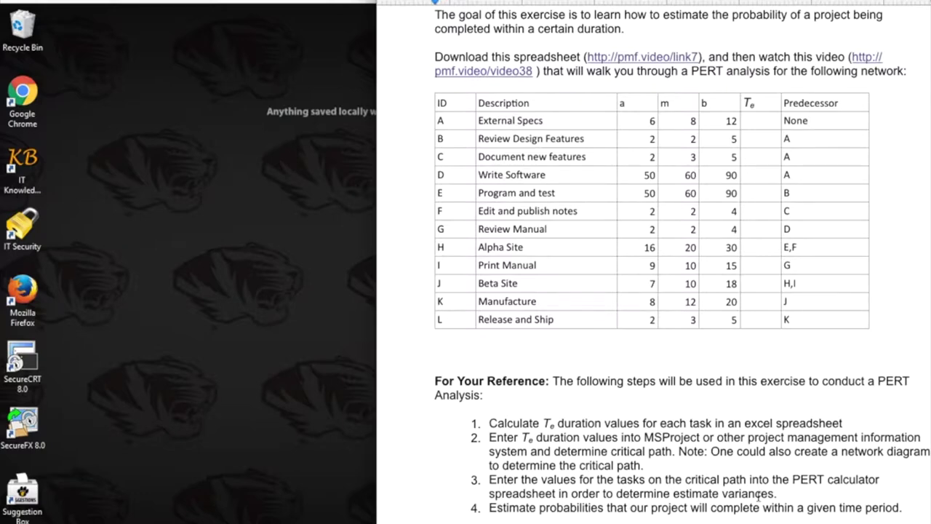
pyautogui.scroll(3, 590, 298)
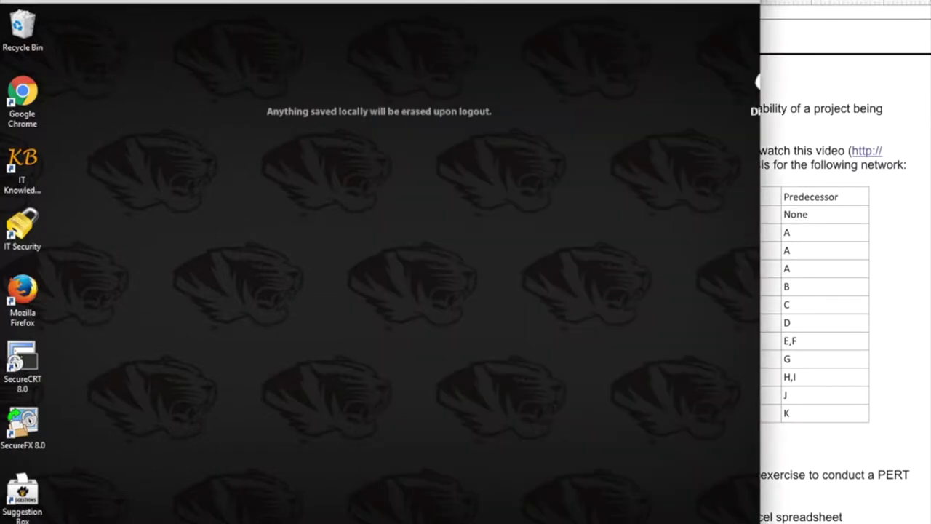
pyautogui.press('super')
pyautogui.click(356, 309)
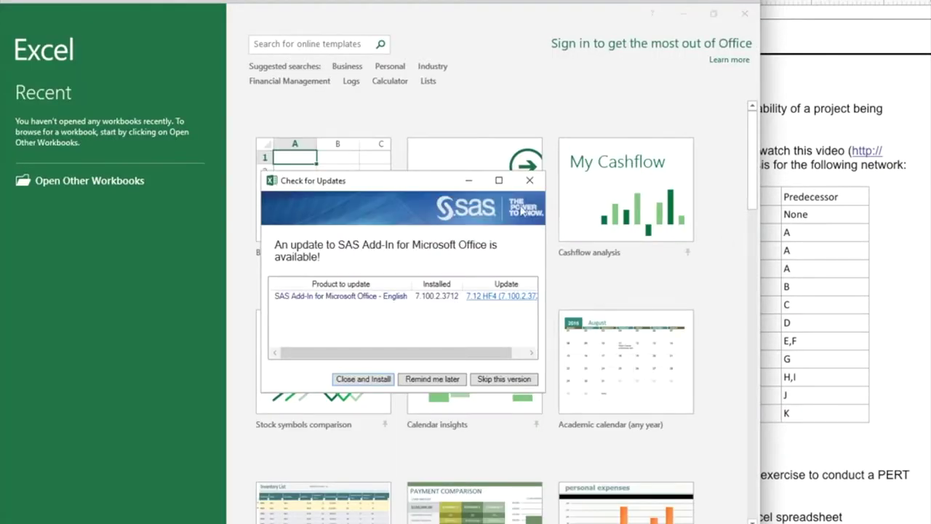
pyautogui.click(531, 182)
pyautogui.doubleClick(349, 176)
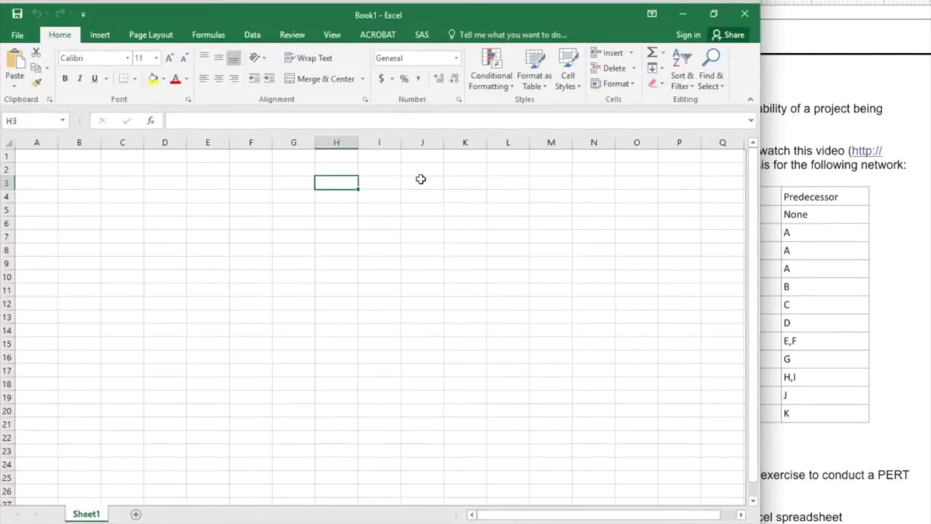
# - Copy the twelve task descriptions from the exercise document into C1:C12 and widen column C
pyautogui.click(827, 231)
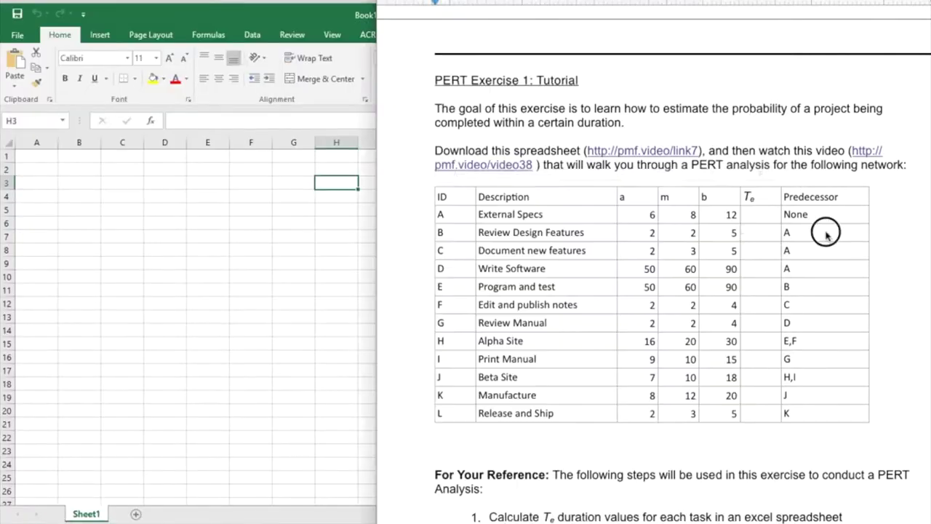
pyautogui.click(515, 218)
pyautogui.keyDown('shift'); pyautogui.click(523, 416); pyautogui.keyUp('shift')
pyautogui.hotkey('ctrl', 'c')
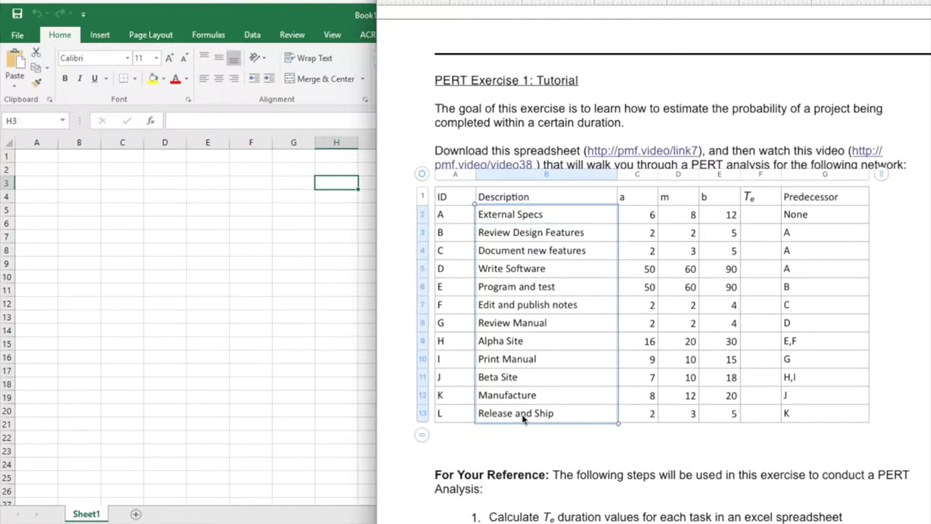
pyautogui.hotkey('alt', 'Tab')
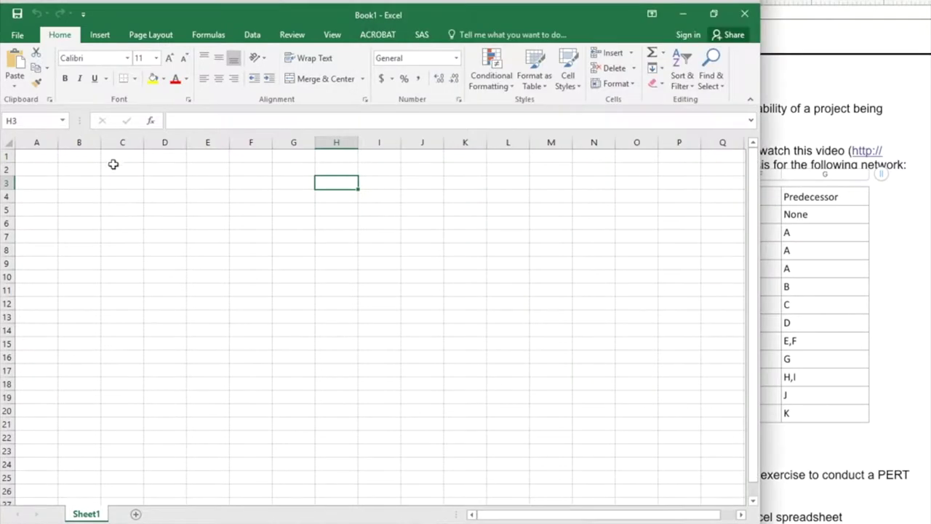
pyautogui.click(115, 155)
pyautogui.hotkey('ctrl', 'v')
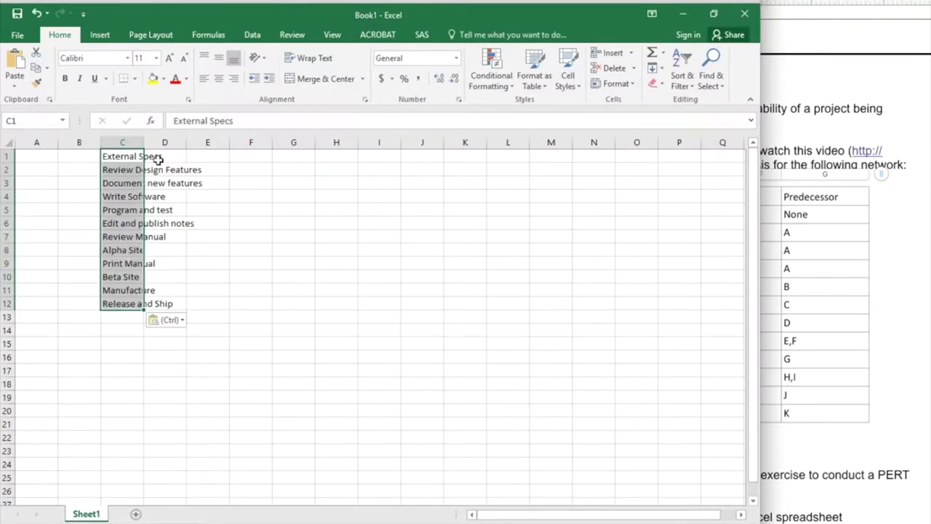
pyautogui.moveTo(144, 143); pyautogui.dragTo(223, 148)
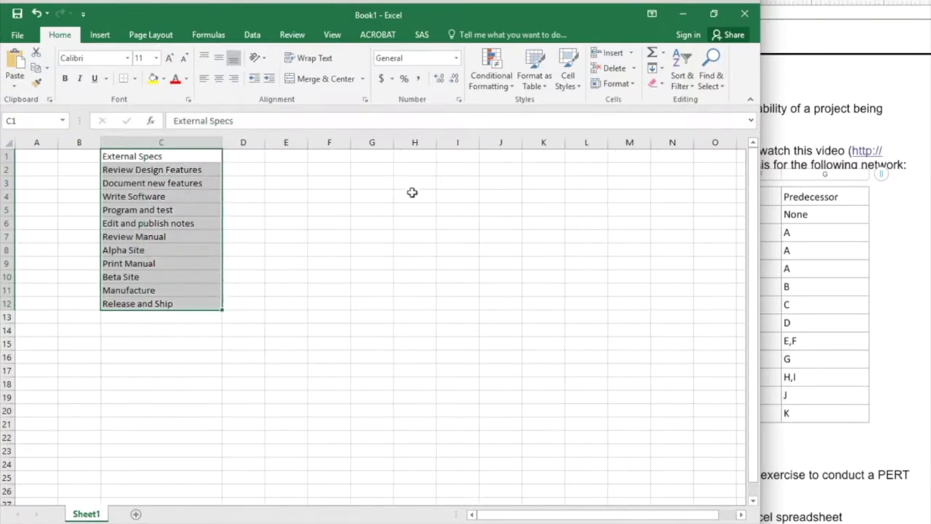
# - Copy the a, m, b estimates for all twelve tasks into D1:F12
pyautogui.click(819, 253)
pyautogui.click(645, 213)
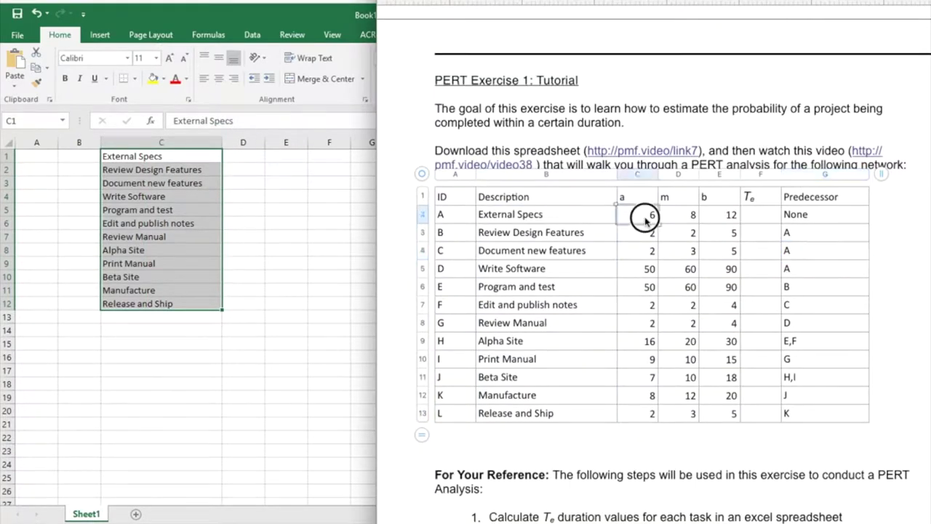
pyautogui.keyDown('shift'); pyautogui.click(735, 417); pyautogui.keyUp('shift')
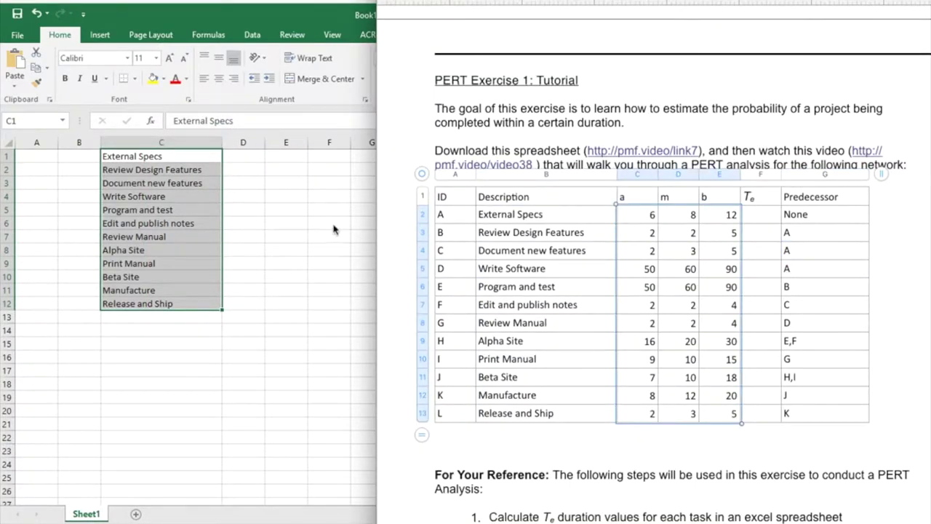
pyautogui.hotkey('alt', 'Tab')
pyautogui.click(245, 158)
pyautogui.hotkey('ctrl', 'v')
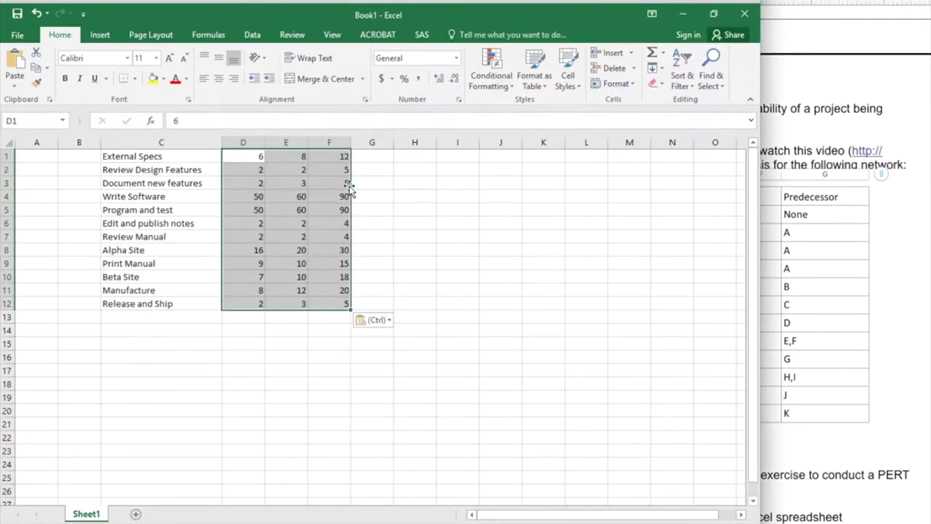
pyautogui.click(379, 163)
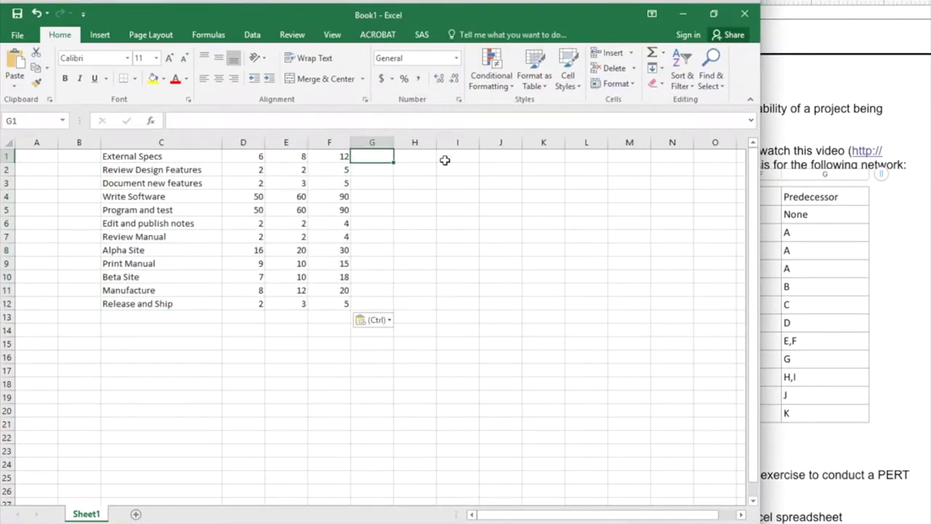
# - Enter the expected-time formula =(D1+(4*E1)+F1)/6 in G1
pyautogui.write('=')
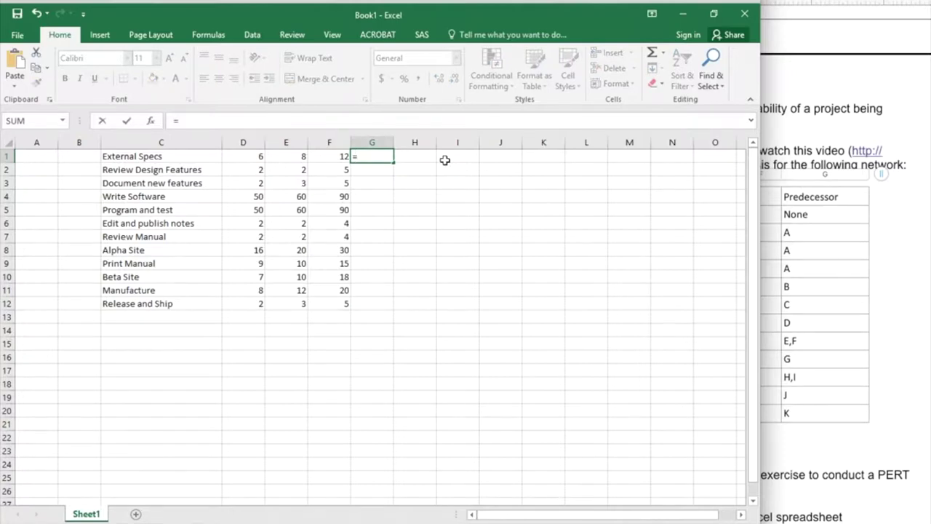
pyautogui.write('(')
pyautogui.click(240, 156)
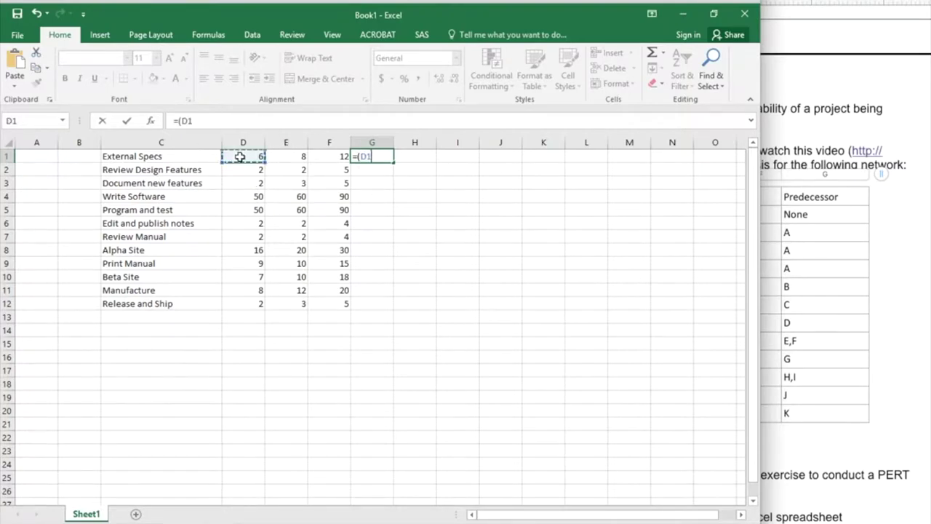
pyautogui.write('+(4*')
pyautogui.click(285, 154)
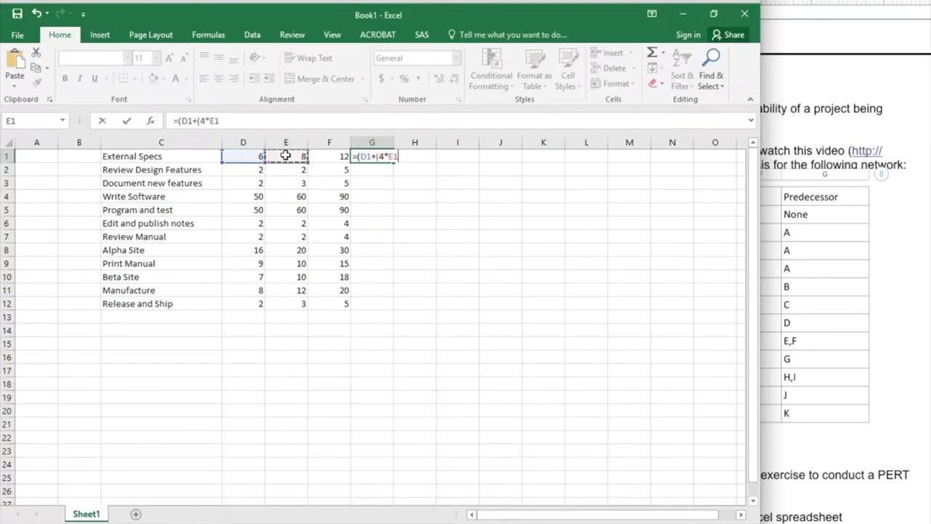
pyautogui.write(')+')
pyautogui.click(341, 156)
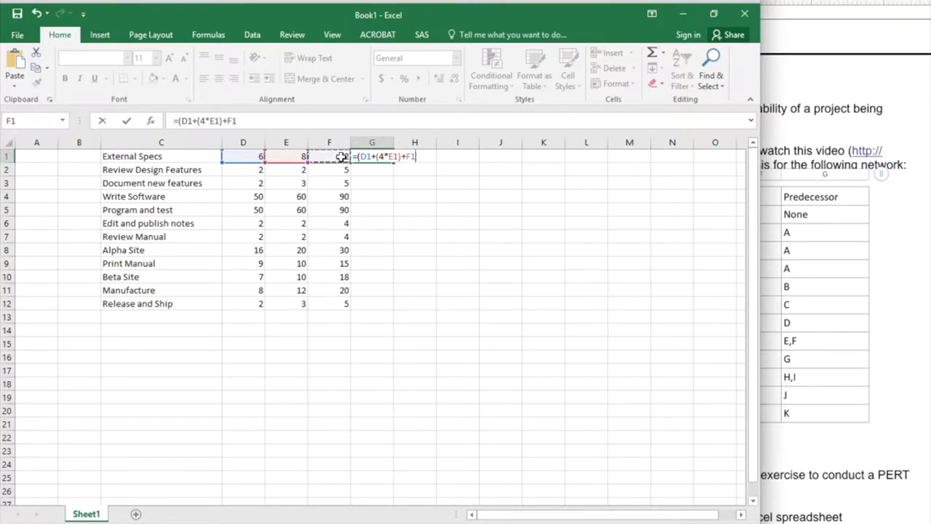
pyautogui.write(')/6')
pyautogui.press('Return')
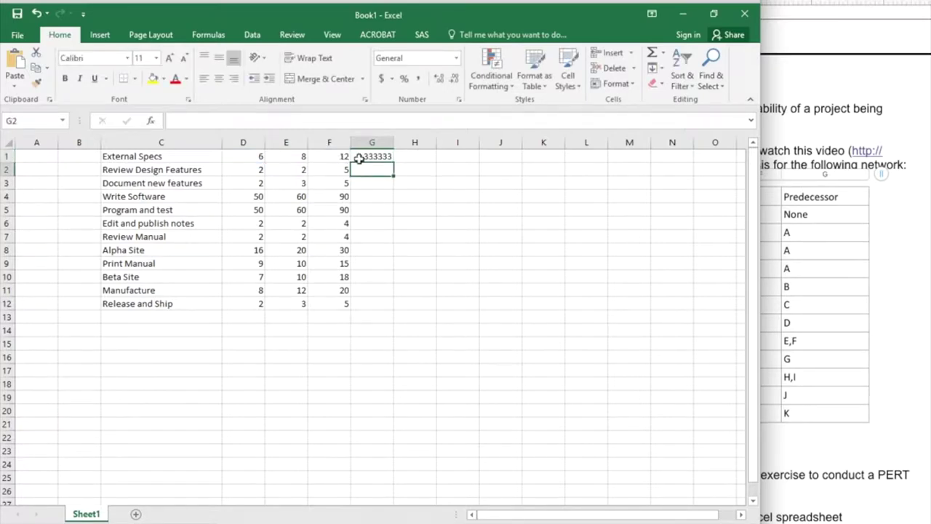
# - Copy the G1 formula down into G2:G12
pyautogui.click(367, 156)
pyautogui.hotkey('ctrl', 'c')
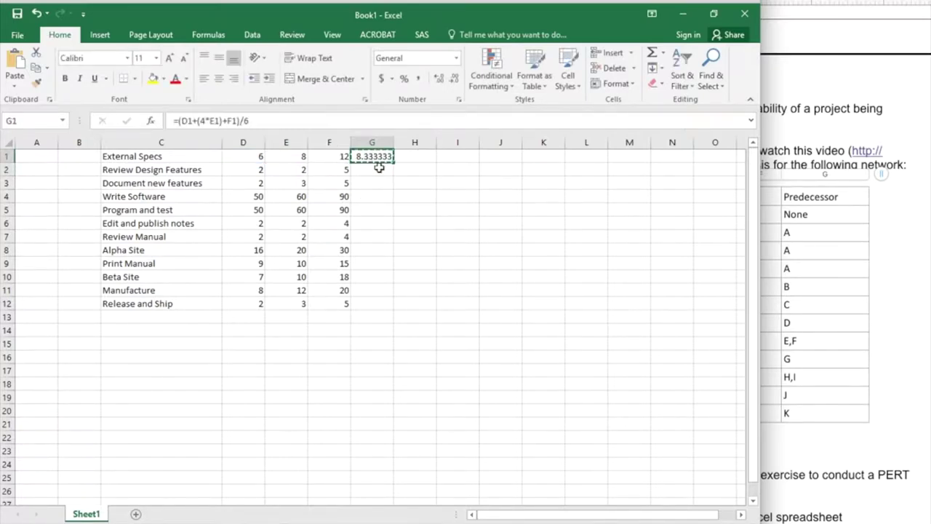
pyautogui.click(378, 169)
pyautogui.keyDown('shift'); pyautogui.click(374, 303); pyautogui.keyUp('shift')
pyautogui.hotkey('ctrl', 'v')
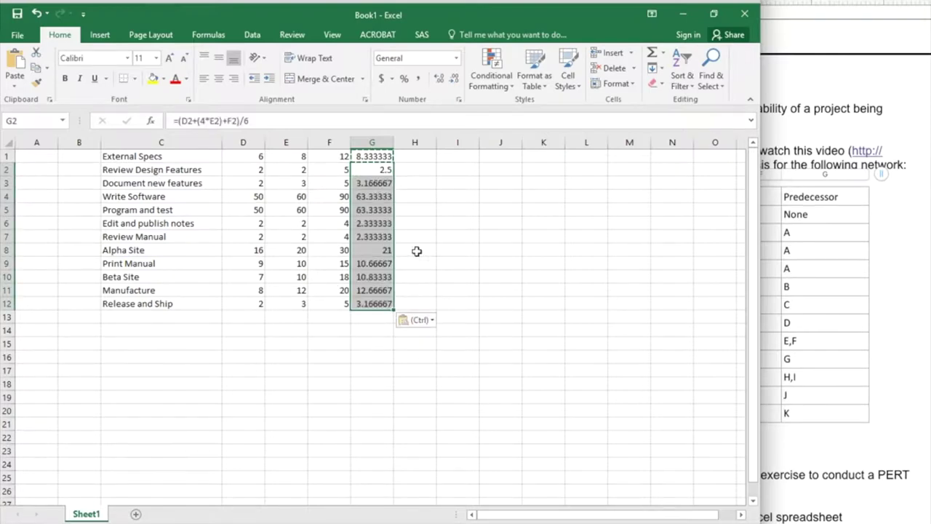
pyautogui.click(416, 250)
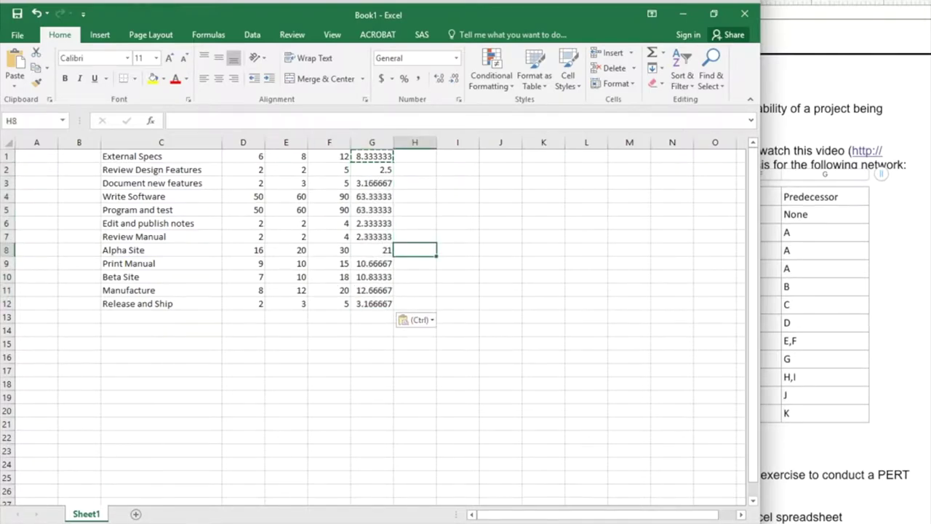
# - Launch Project 2013 and start a new blank project
pyautogui.press('super')
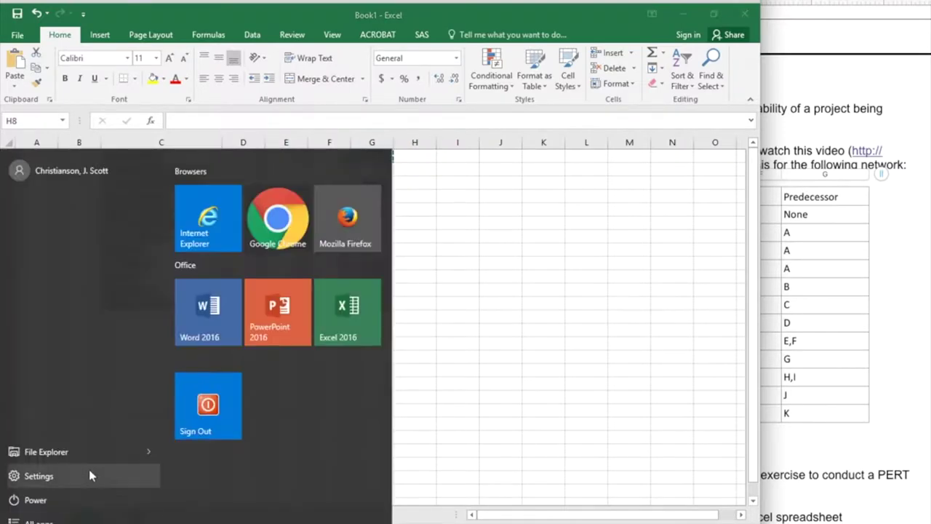
pyautogui.click(81, 517)
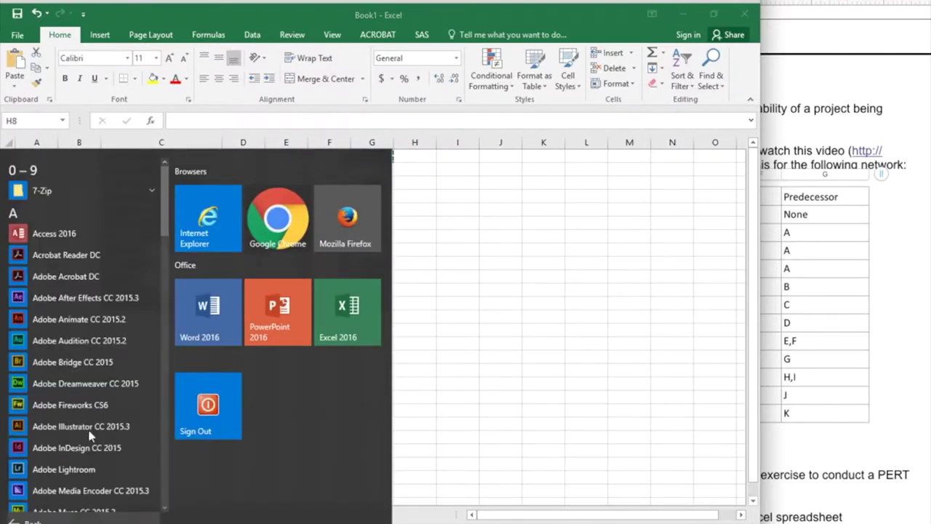
pyautogui.moveTo(166, 227); pyautogui.dragTo(95, 379)
pyautogui.click(90, 357)
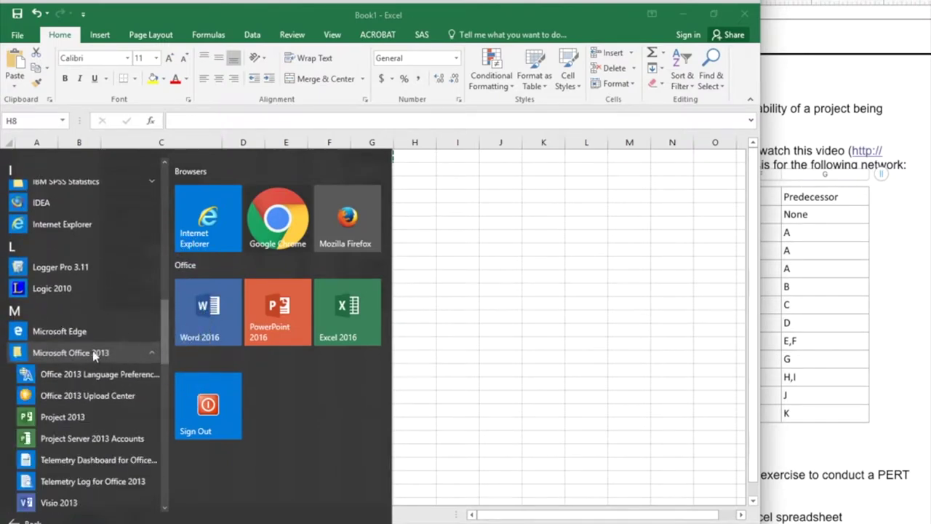
pyautogui.click(85, 356)
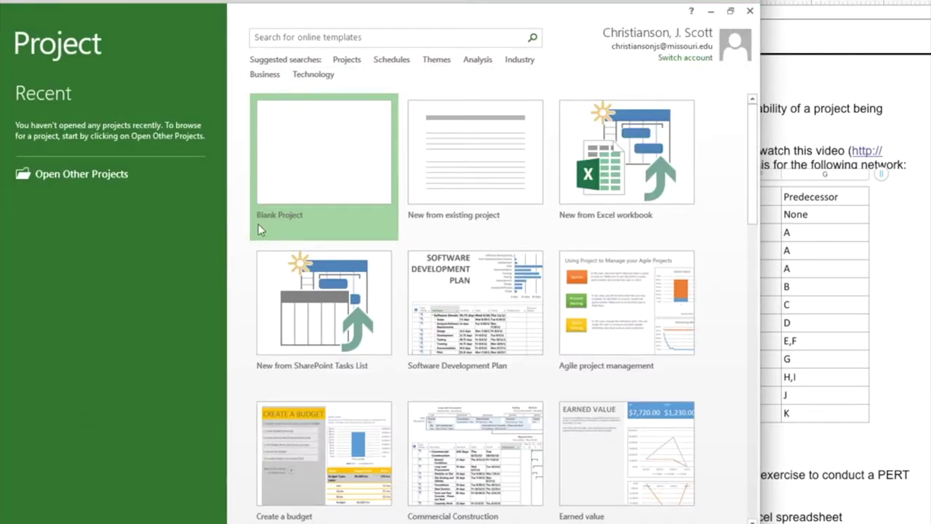
pyautogui.click(289, 183)
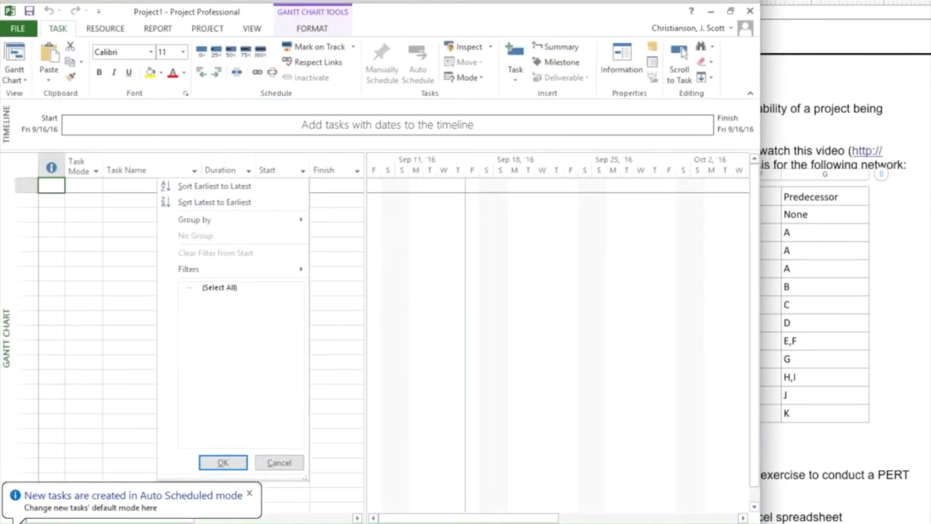
pyautogui.click(279, 463)
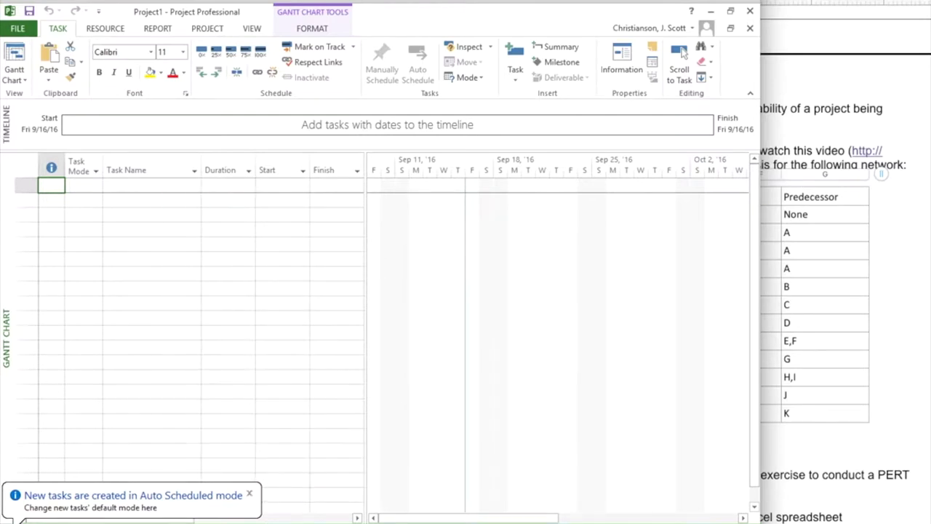
# - Copy the twelve task names in C1:C12 from the Excel sheet
pyautogui.hotkey('alt', 'Tab')
pyautogui.click(146, 157)
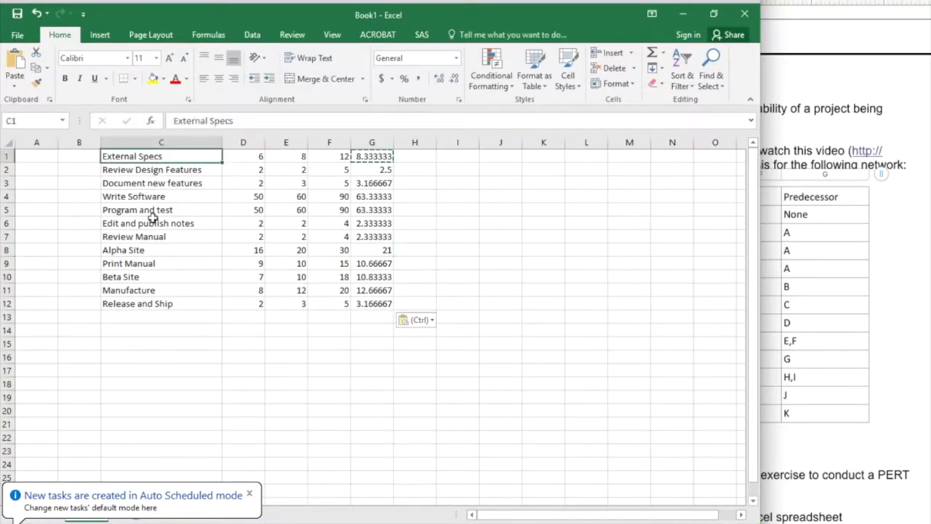
pyautogui.keyDown('shift'); pyautogui.click(150, 303); pyautogui.keyUp('shift')
pyautogui.hotkey('ctrl', 'c')
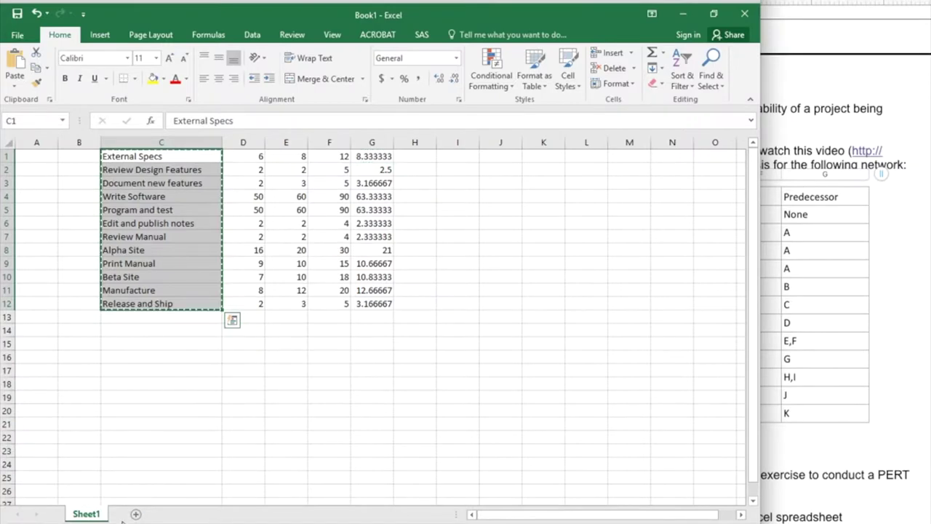
pyautogui.hotkey('alt', 'Tab')
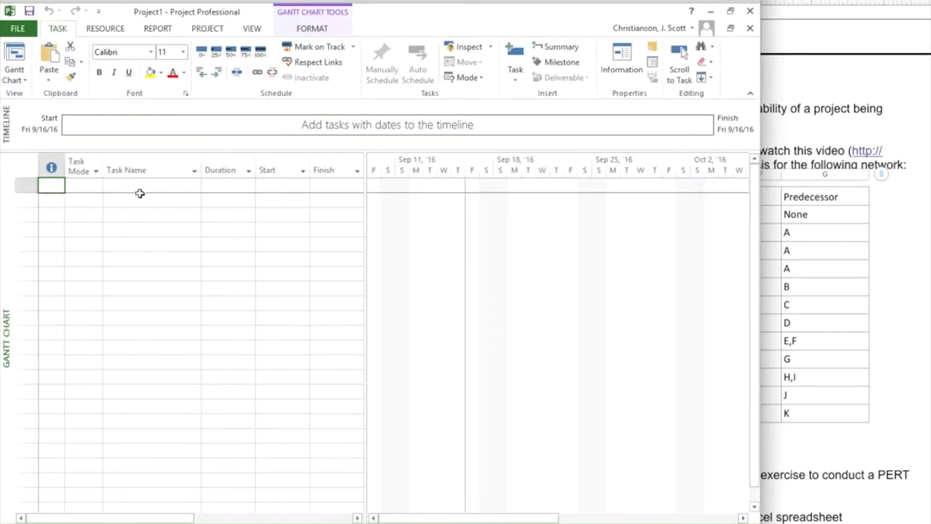
# - Paste the twelve task names and Excel durations (e.g. 8.33 days) into Project, and show Predecessors
pyautogui.click(142, 188)
pyautogui.hotkey('ctrl', 'v')
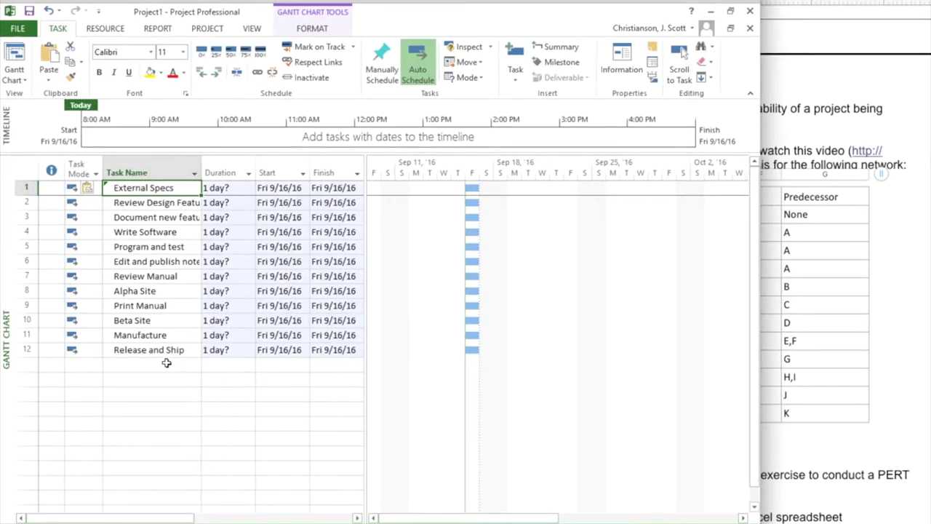
pyautogui.hotkey('alt', 'Tab')
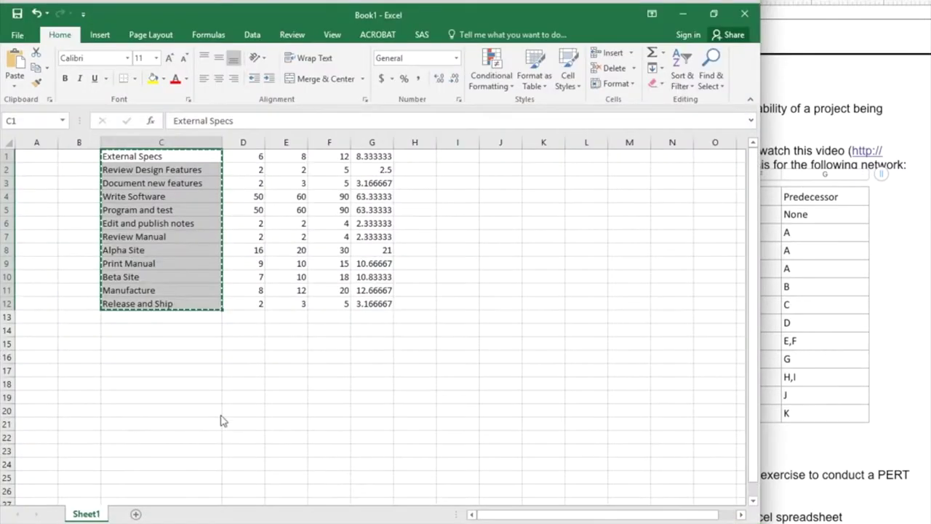
pyautogui.click(371, 155)
pyautogui.keyDown('shift'); pyautogui.click(386, 304); pyautogui.keyUp('shift')
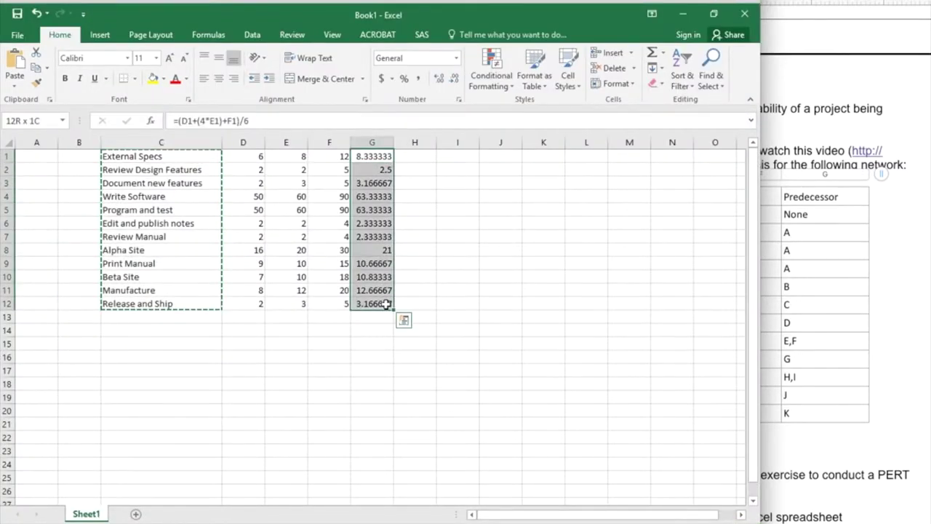
pyautogui.hotkey('ctrl', 'c')
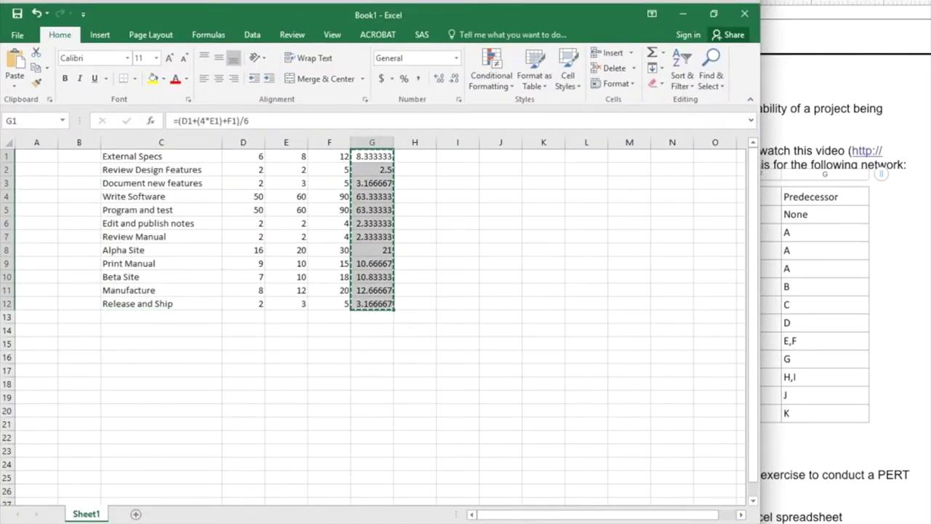
pyautogui.hotkey('alt', 'Tab')
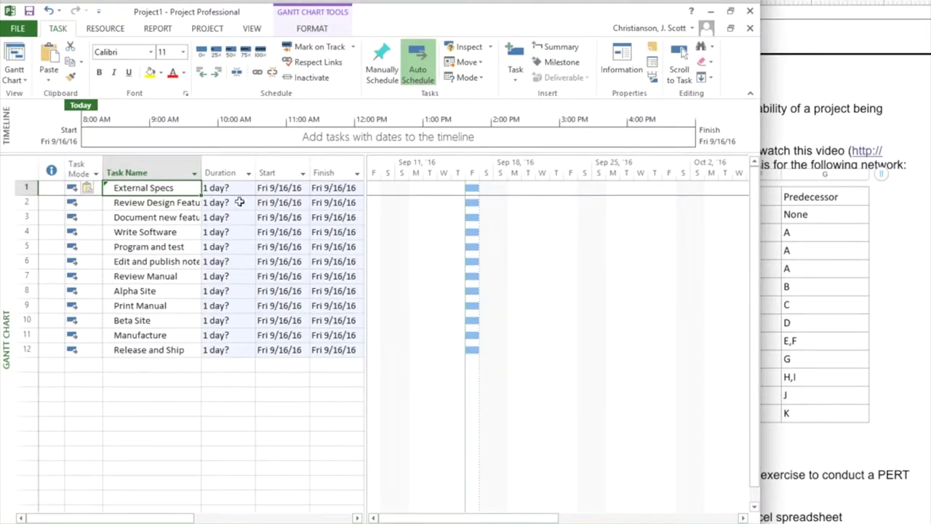
pyautogui.click(225, 188)
pyautogui.hotkey('ctrl', 'v')
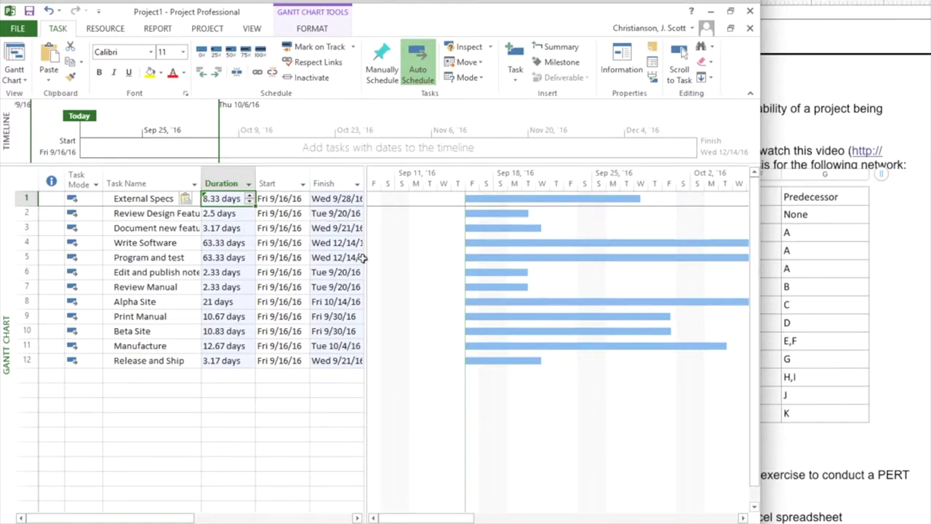
pyautogui.moveTo(362, 257); pyautogui.dragTo(484, 255)
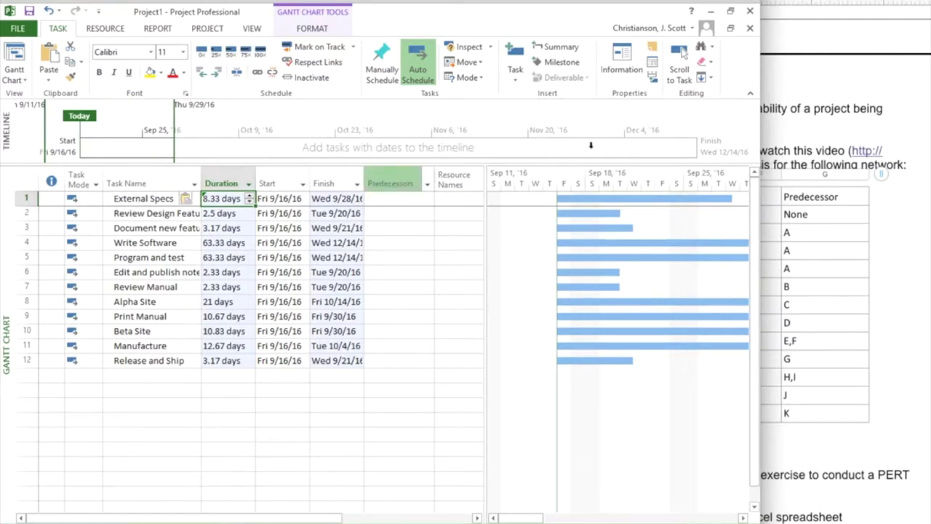
# - Enter predecessors 1, 1, 2 and 3 for the first tasks after External Specs
pyautogui.click(808, 103)
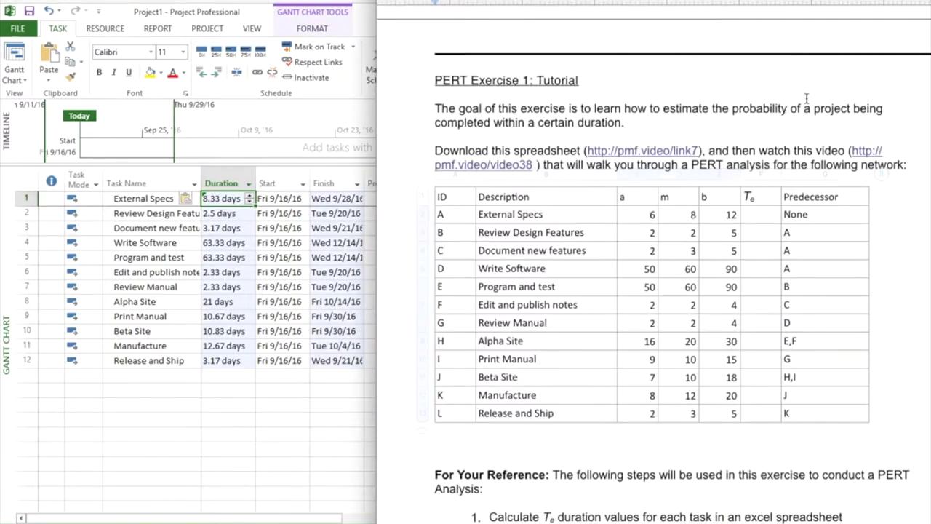
pyautogui.click(326, 224)
pyautogui.click(411, 212)
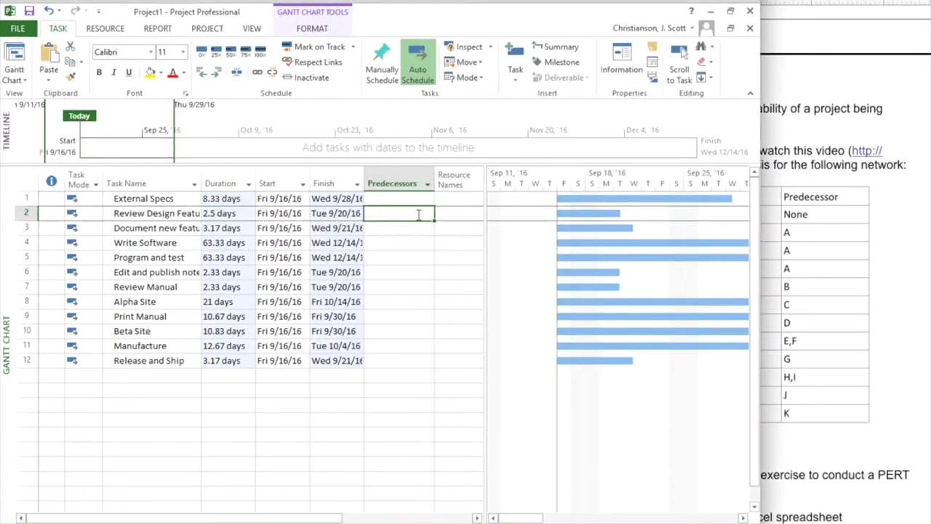
pyautogui.write('1')
pyautogui.press('Return')
pyautogui.write('1')
pyautogui.press('Return')
pyautogui.write('1')
pyautogui.press('Return')
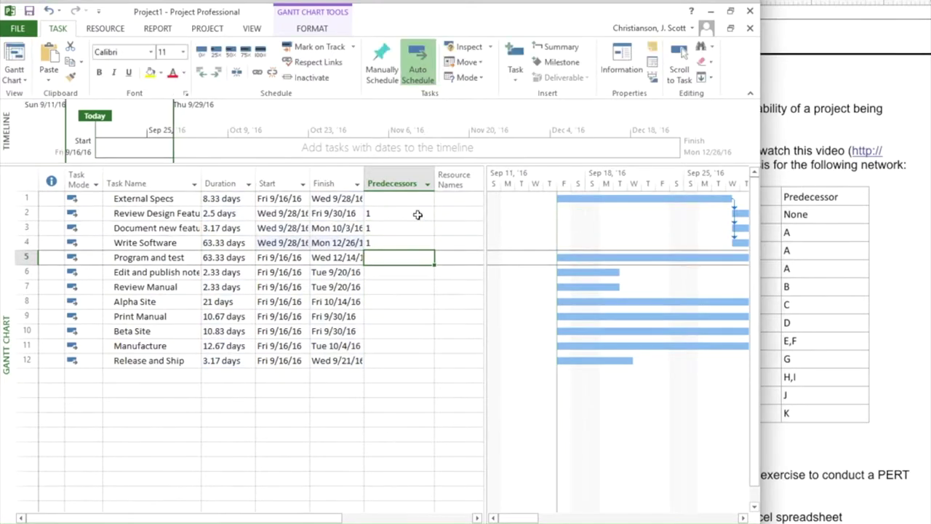
pyautogui.write('2')
pyautogui.press('Return')
pyautogui.write('3')
pyautogui.press('Return')
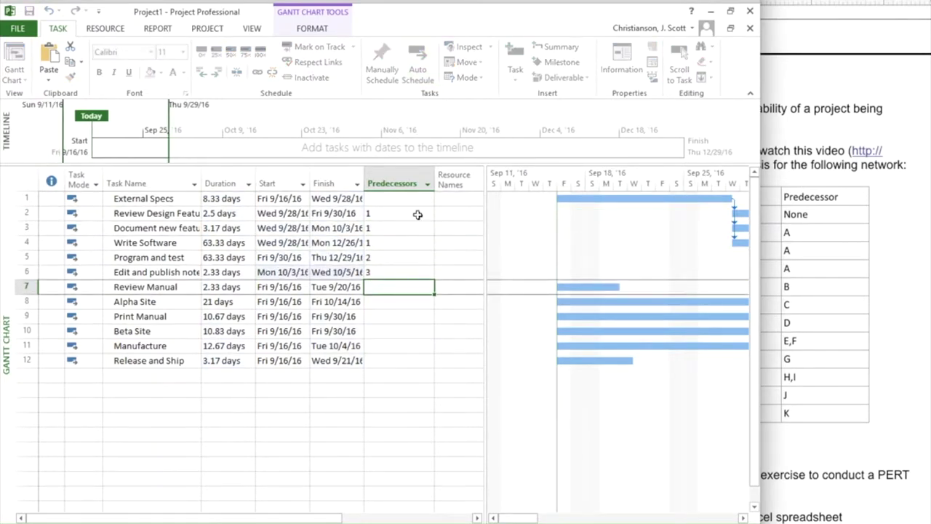
# - Enter the remaining predecessors 4, 5,6, 7, 8,9, 10 and 11 down to Release and Ship
pyautogui.write('4')
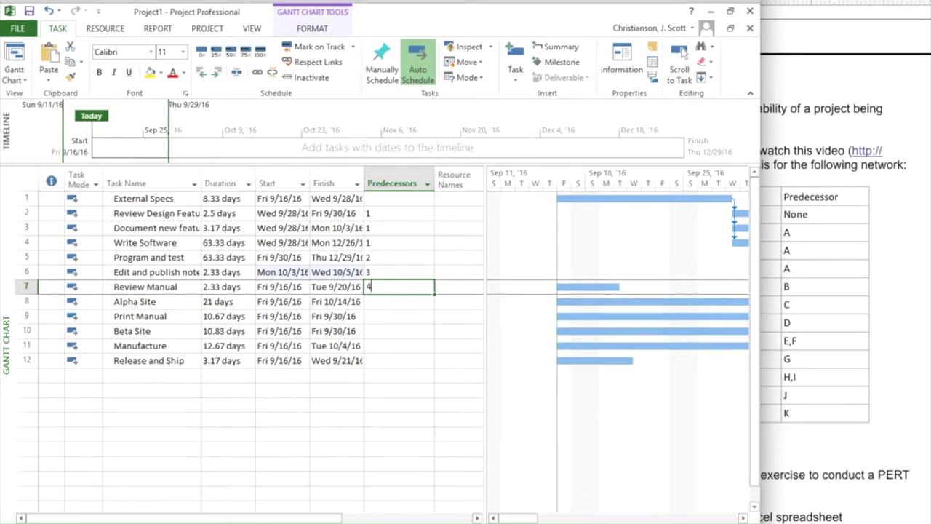
pyautogui.press('Return')
pyautogui.write('5,6')
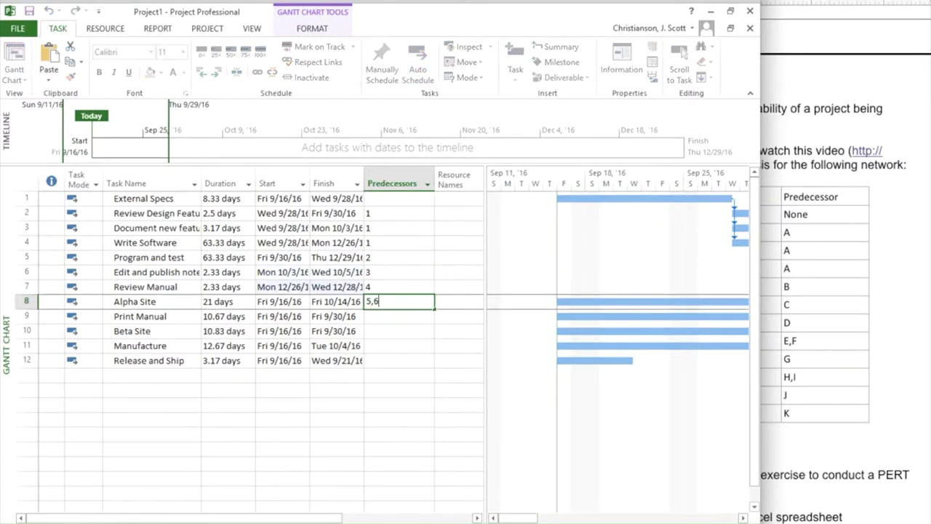
pyautogui.press('Return')
pyautogui.write('7')
pyautogui.press('Return')
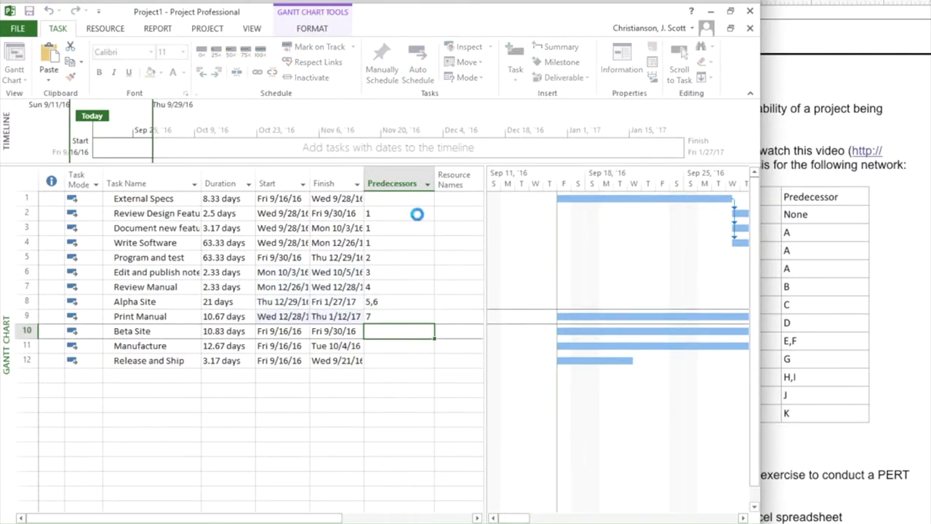
pyautogui.write('8,9')
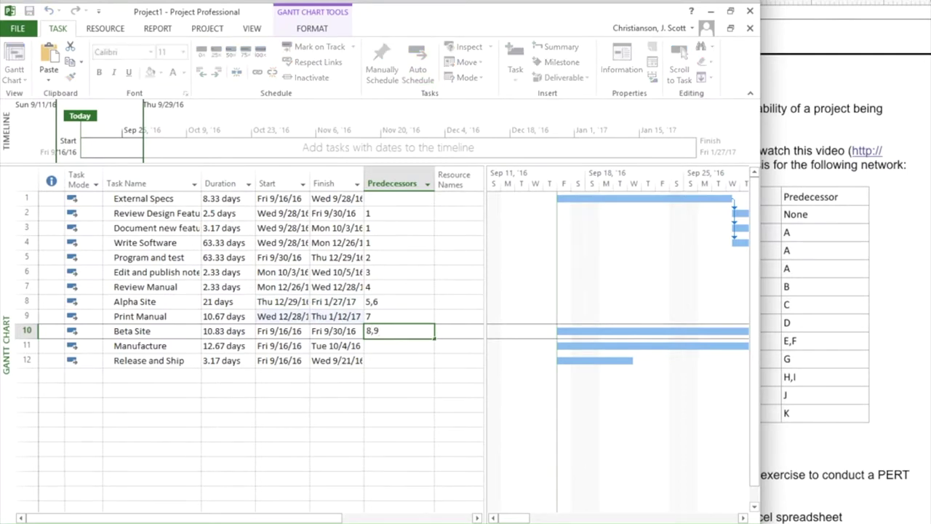
pyautogui.press('Return')
pyautogui.write('10')
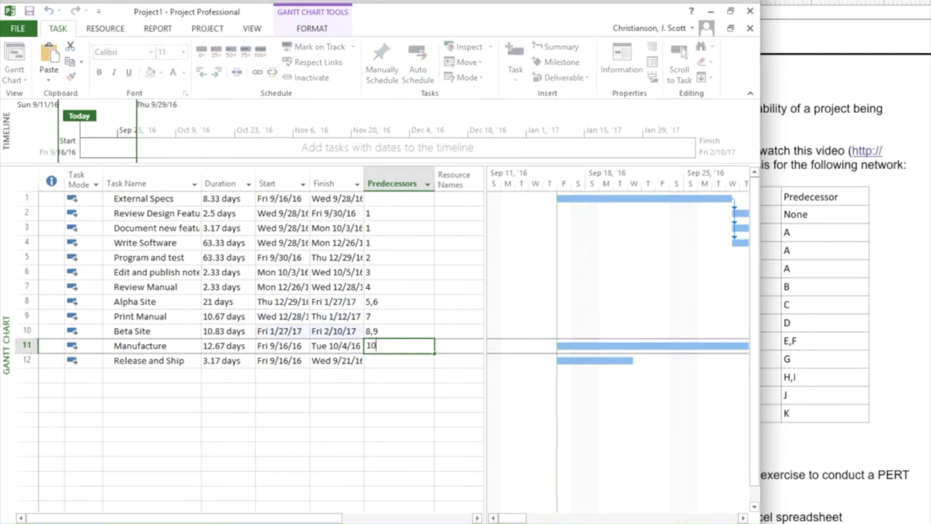
pyautogui.press('Return')
pyautogui.write('11')
pyautogui.press('Return')
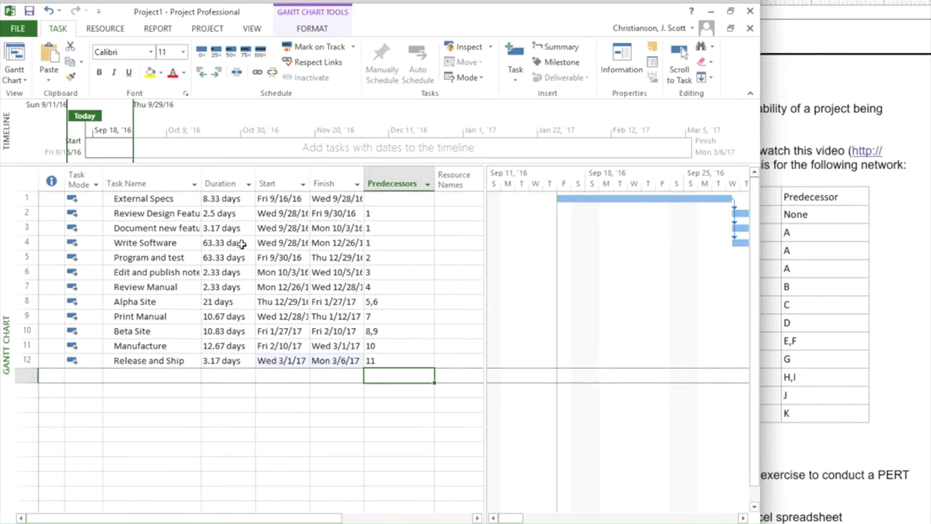
pyautogui.click(240, 244)
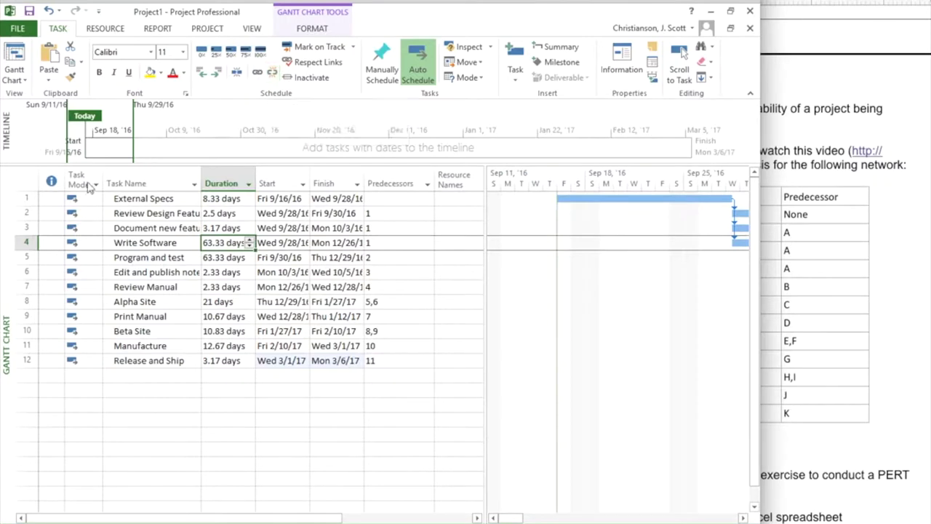
# - Insert a new task named Summary above External Specs
pyautogui.rightClick(25, 202)
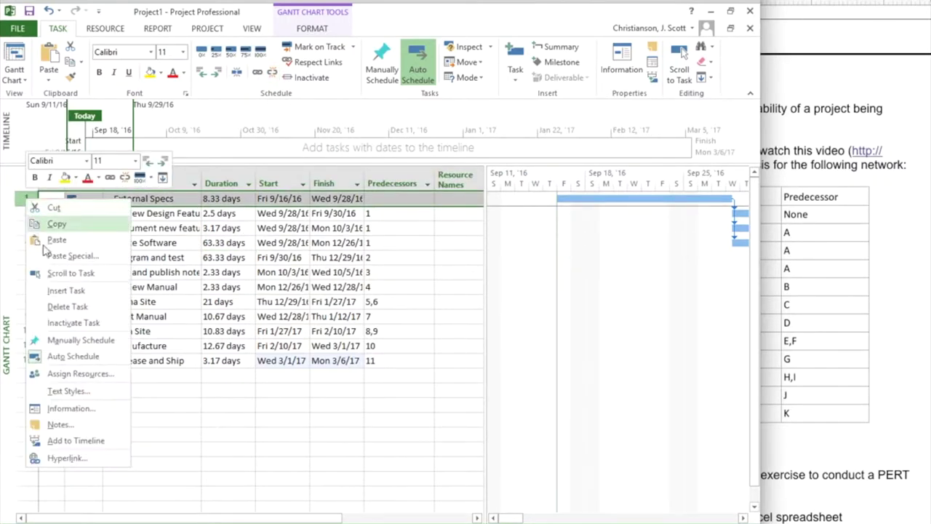
pyautogui.click(57, 290)
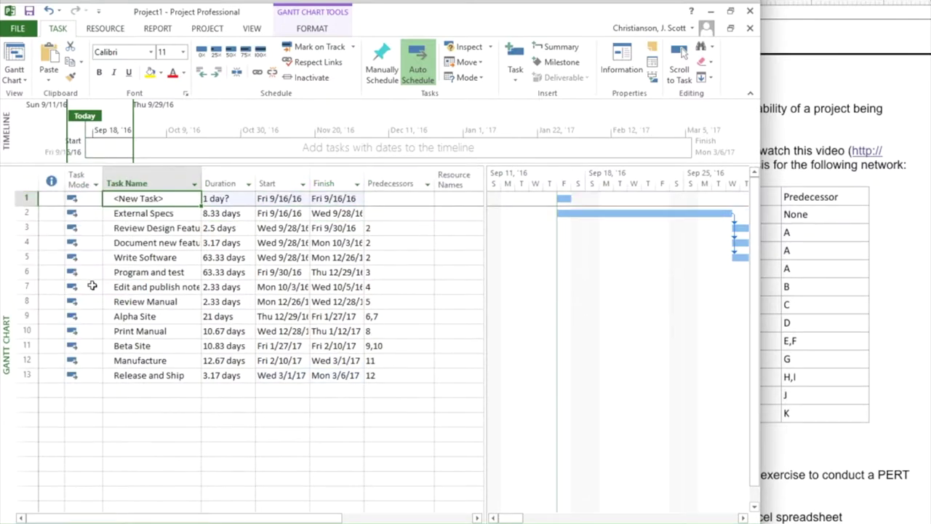
pyautogui.doubleClick(148, 199)
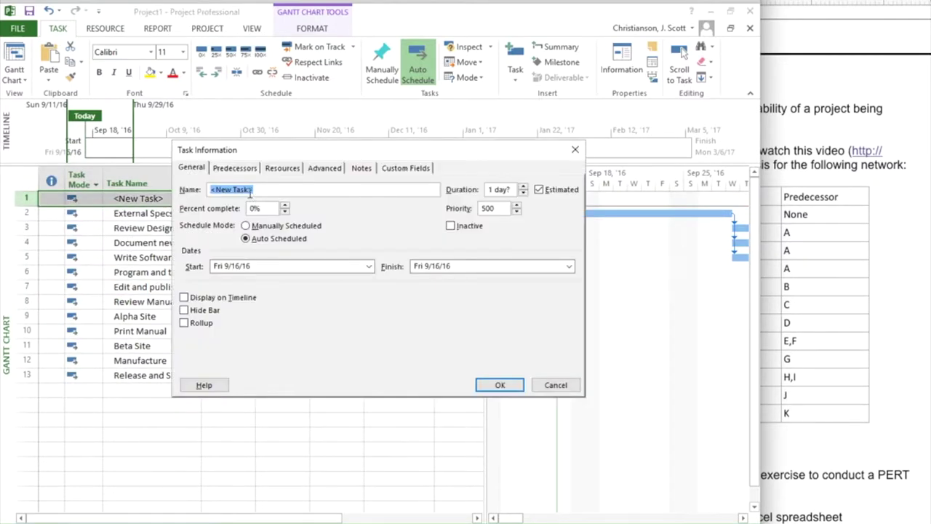
pyautogui.write('Summary')
pyautogui.click(500, 385)
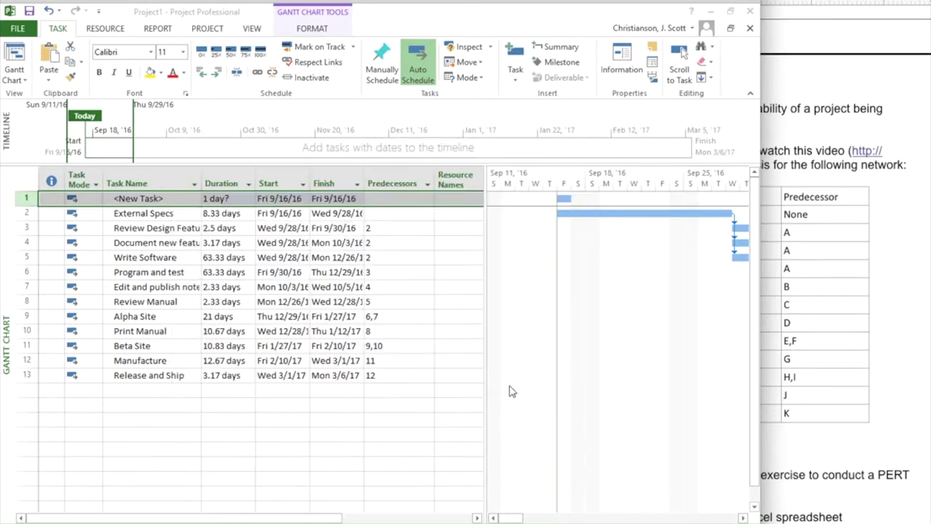
# - Indent all twelve tasks beneath the Summary task
pyautogui.click(25, 213)
pyautogui.keyDown('shift'); pyautogui.click(26, 374); pyautogui.keyUp('shift')
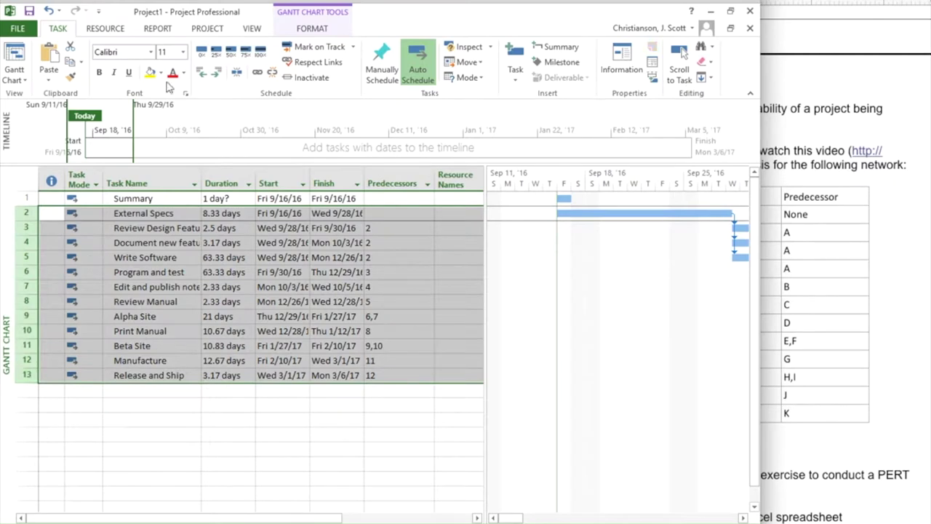
pyautogui.click(216, 76)
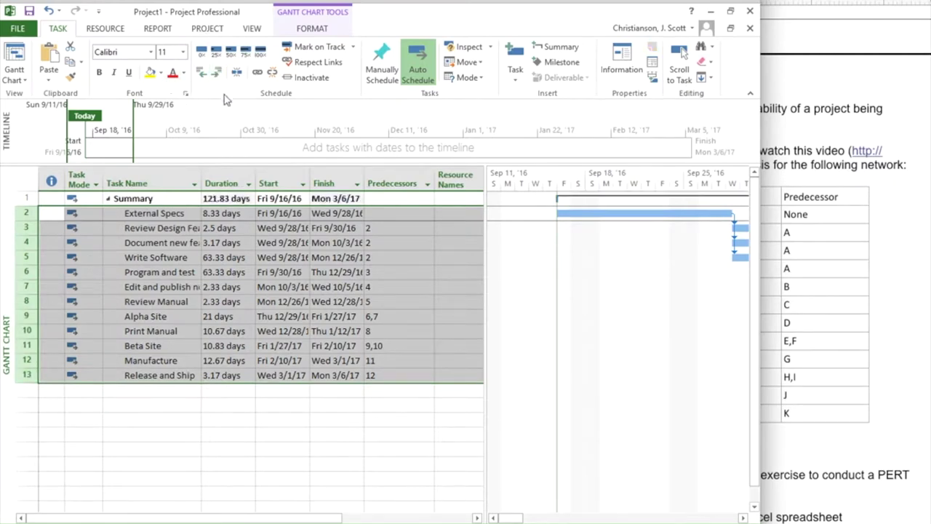
pyautogui.click(227, 315)
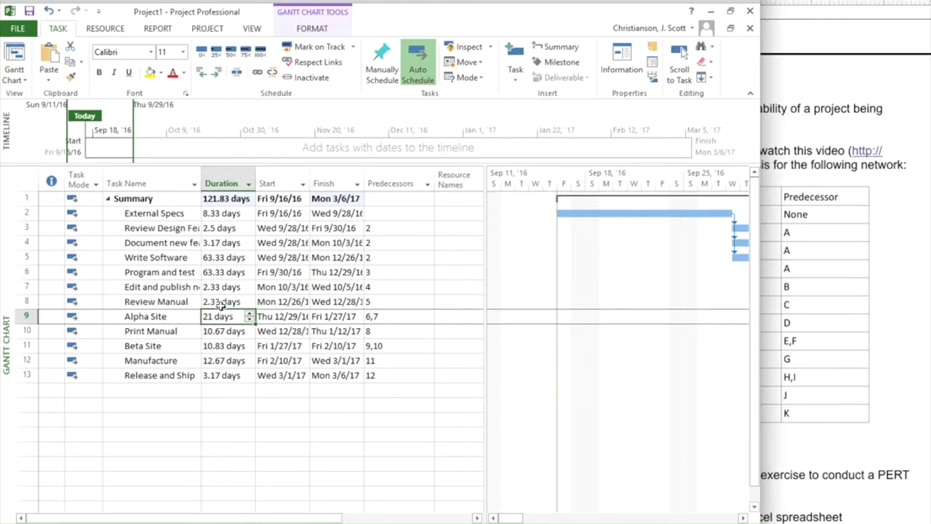
# - Apply the Critical filter so only the seven tasks from External Specs to Release and Ship show
pyautogui.click(277, 197)
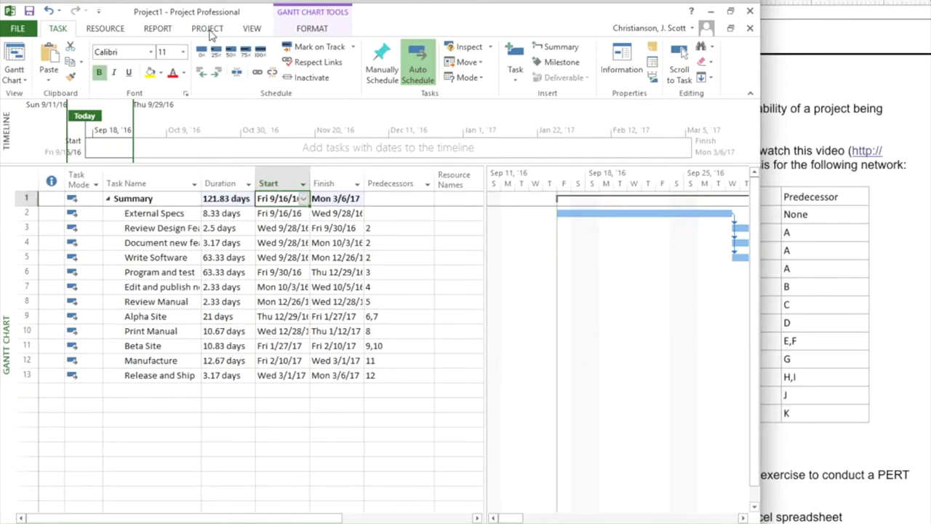
pyautogui.click(256, 31)
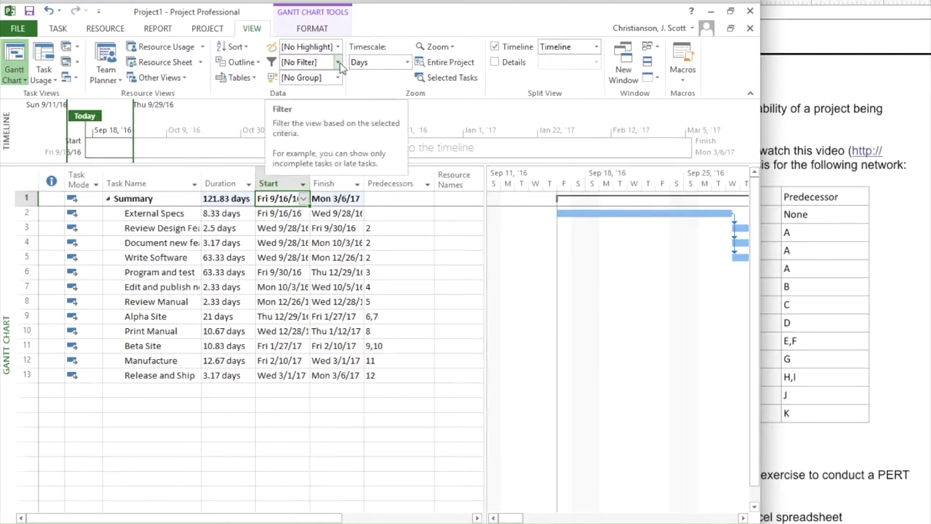
pyautogui.click(338, 63)
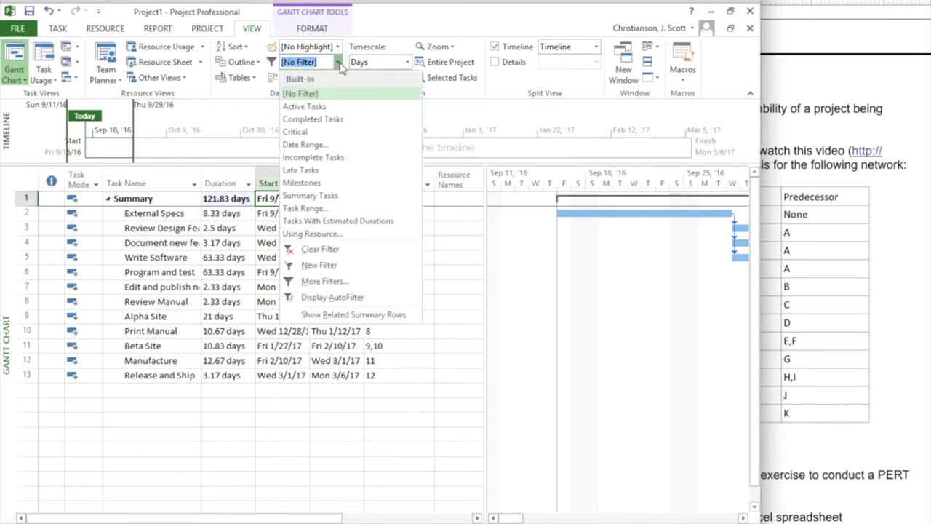
pyautogui.click(307, 135)
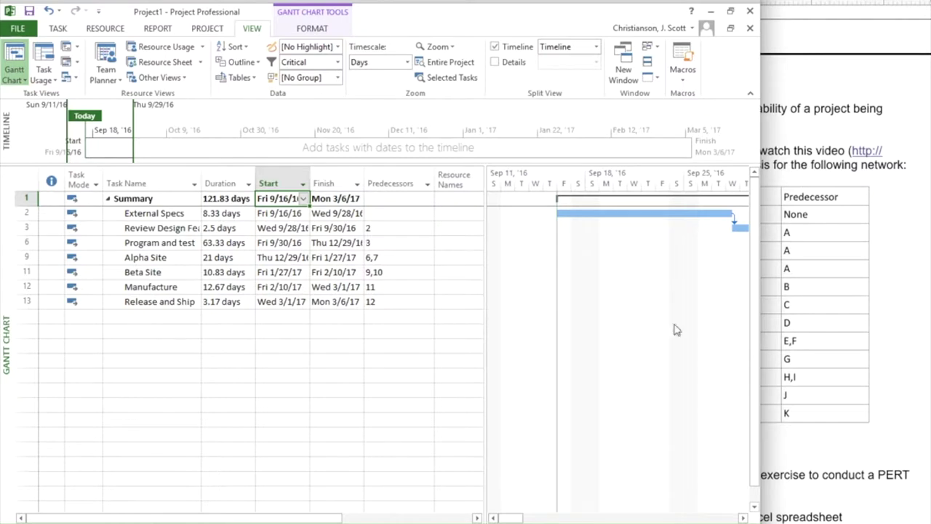
pyautogui.click(789, 144)
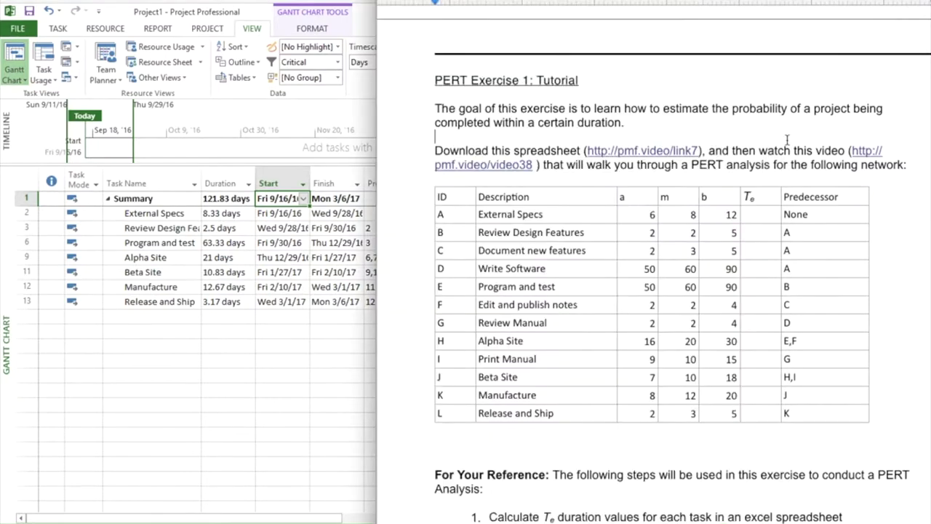
pyautogui.rightClick(684, 151)
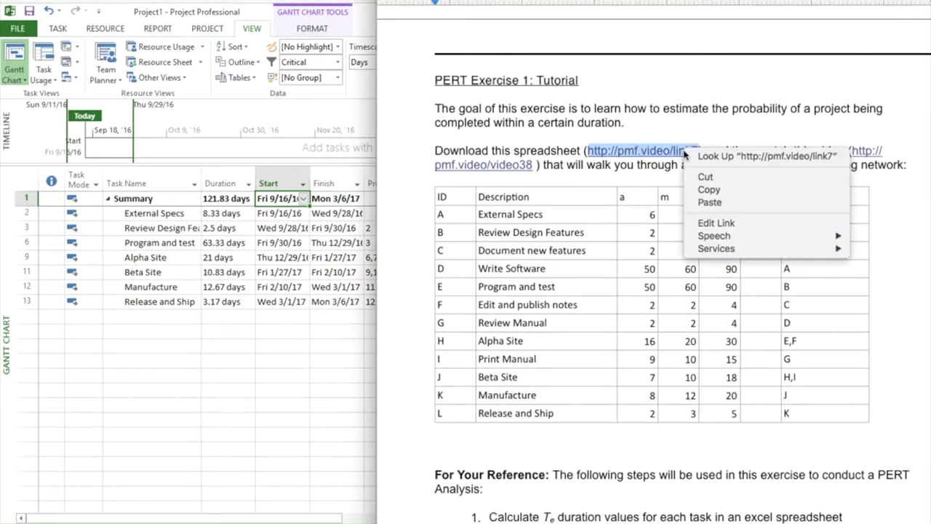
pyautogui.click(711, 190)
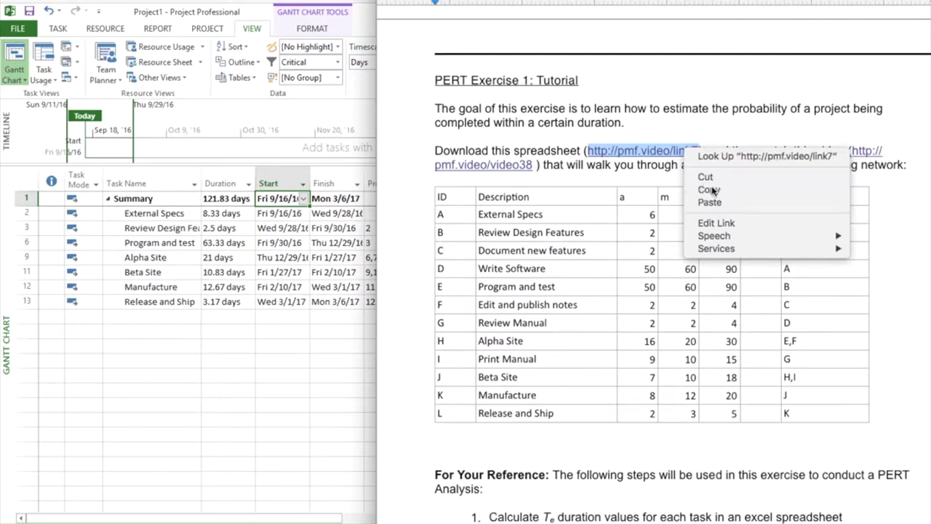
pyautogui.click(558, 151)
pyautogui.click(308, 386)
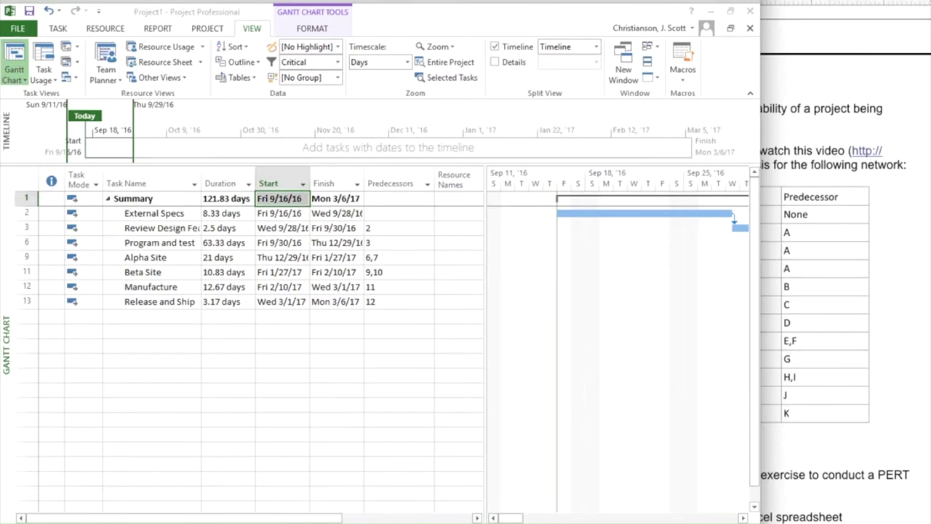
pyautogui.press('super')
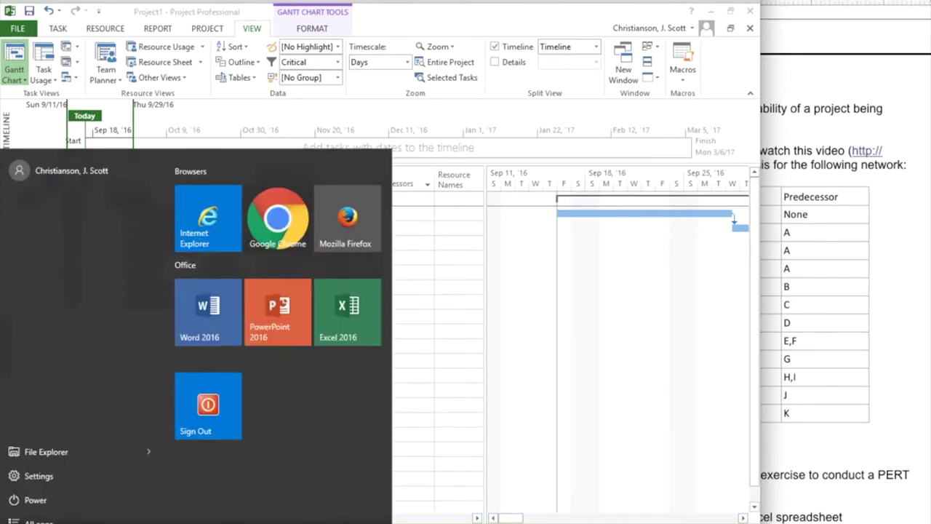
# - Open the pasted link in Chrome, direct-download NewPERTWorksheet.xlsx from Dropbox and open it
pyautogui.click(268, 218)
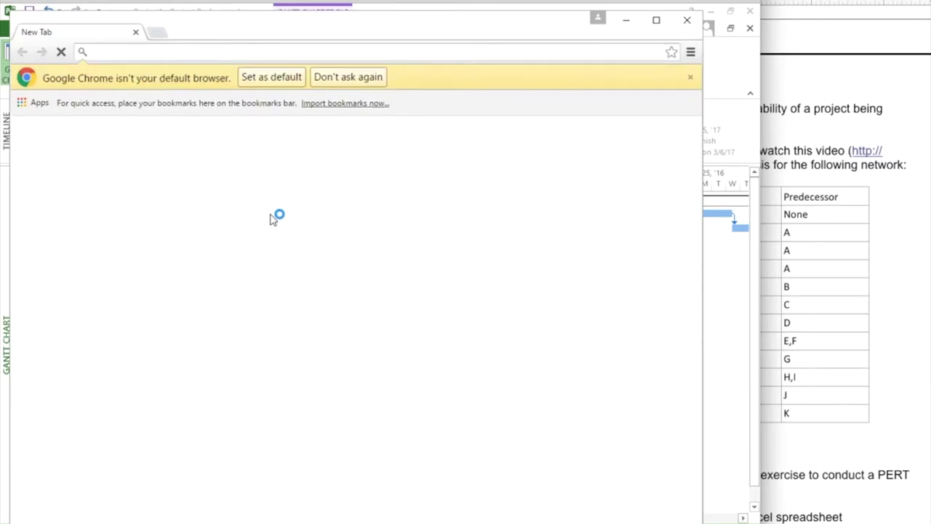
pyautogui.click(347, 77)
pyautogui.hotkey('ctrl', 'v')
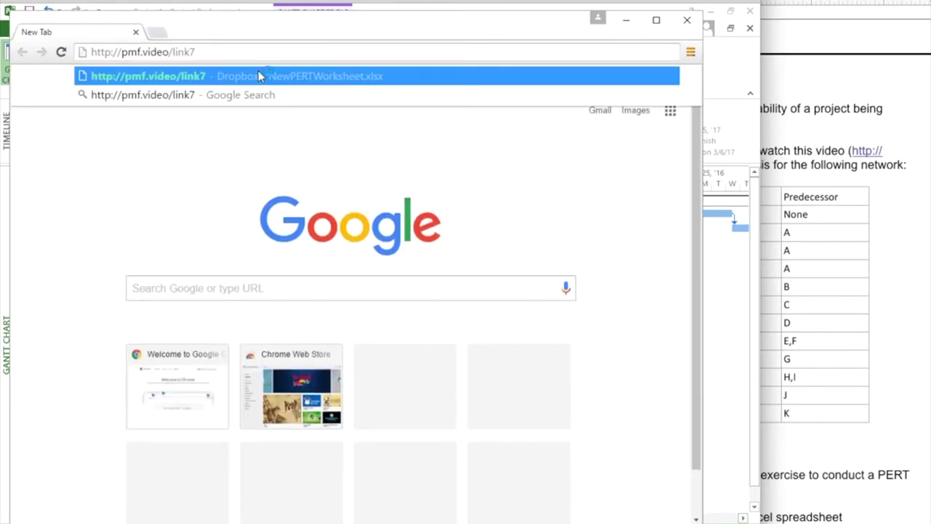
pyautogui.click(258, 73)
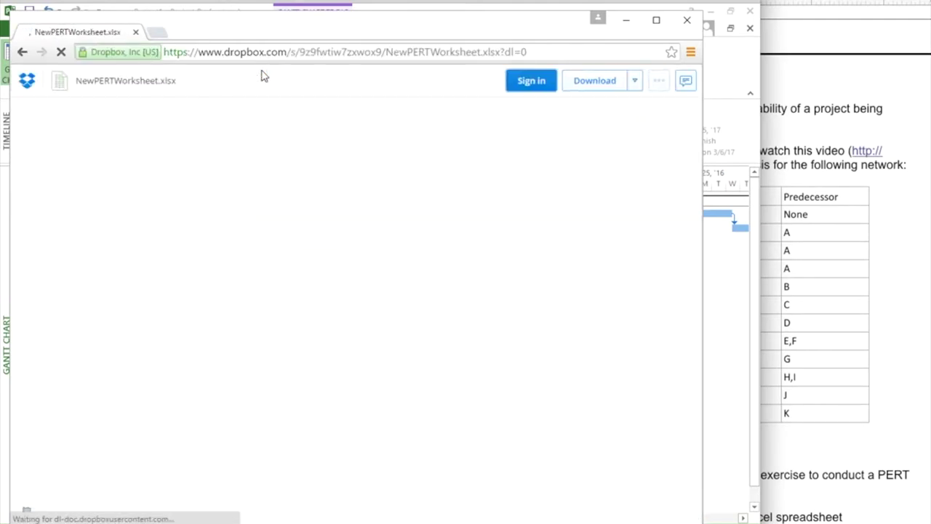
pyautogui.click(635, 84)
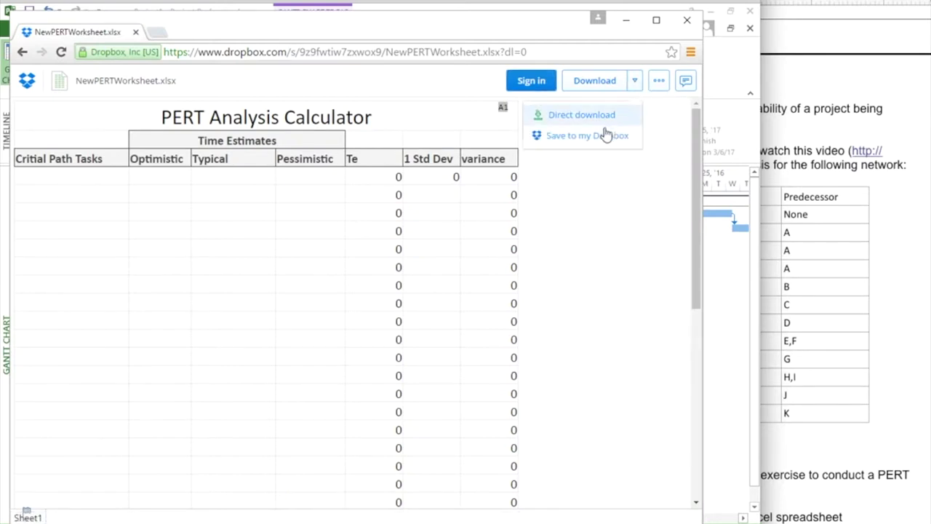
pyautogui.click(589, 117)
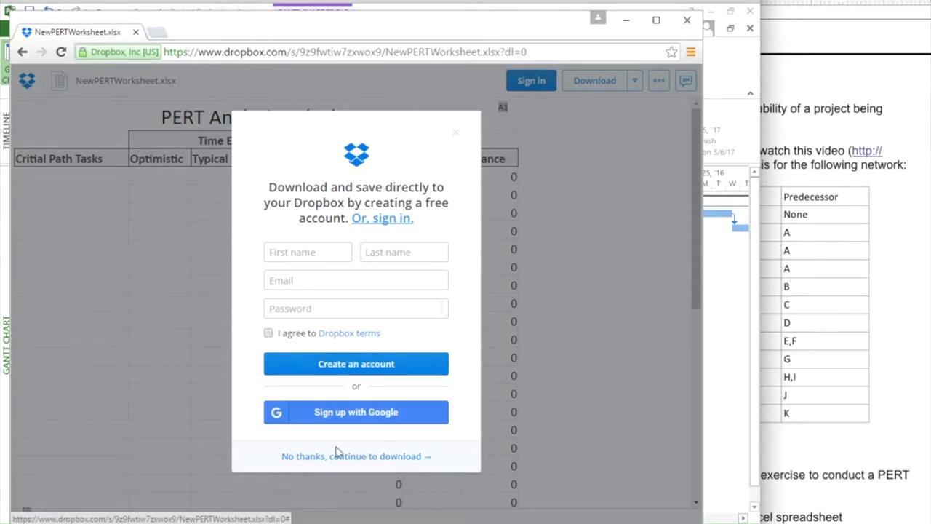
pyautogui.click(378, 456)
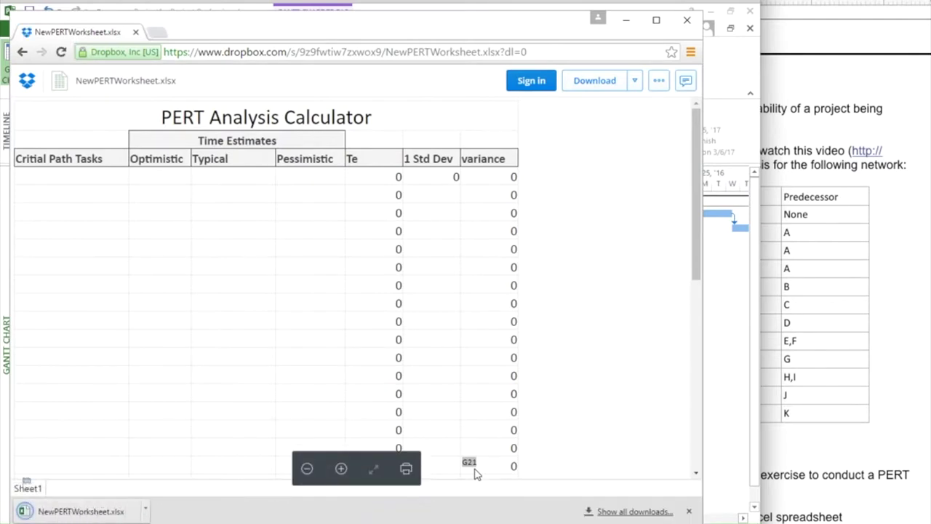
pyautogui.click(73, 513)
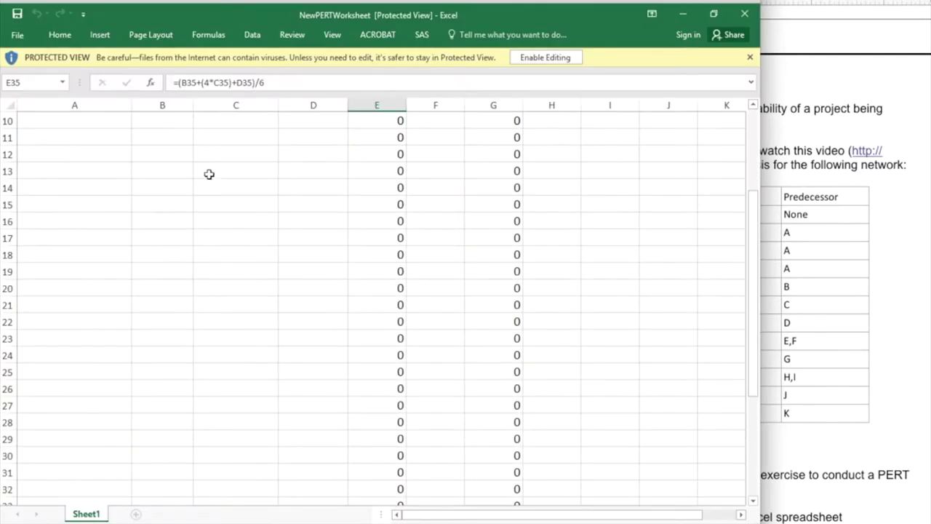
# - Enable editing in NewPERTWorksheet, undo an accidental paste into A4, and return to Project
pyautogui.click(541, 58)
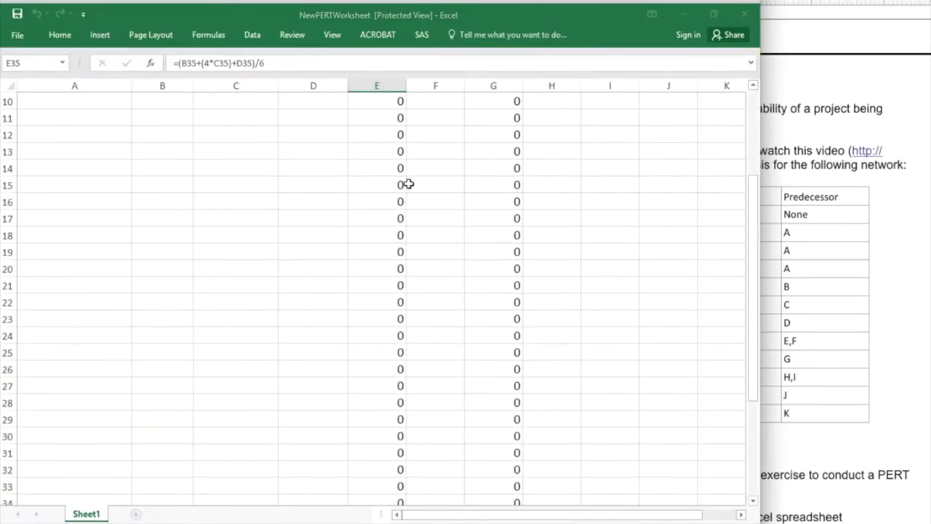
pyautogui.scroll(3, 347, 173)
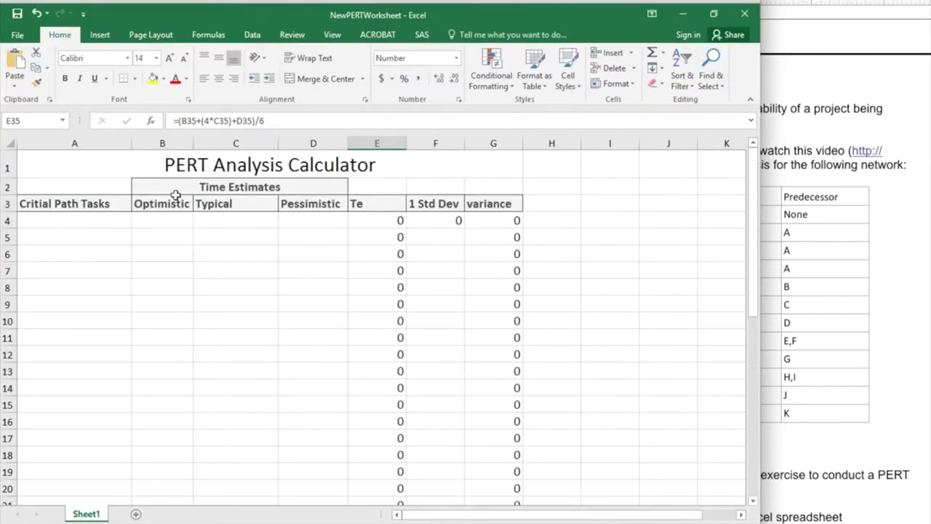
pyautogui.click(95, 217)
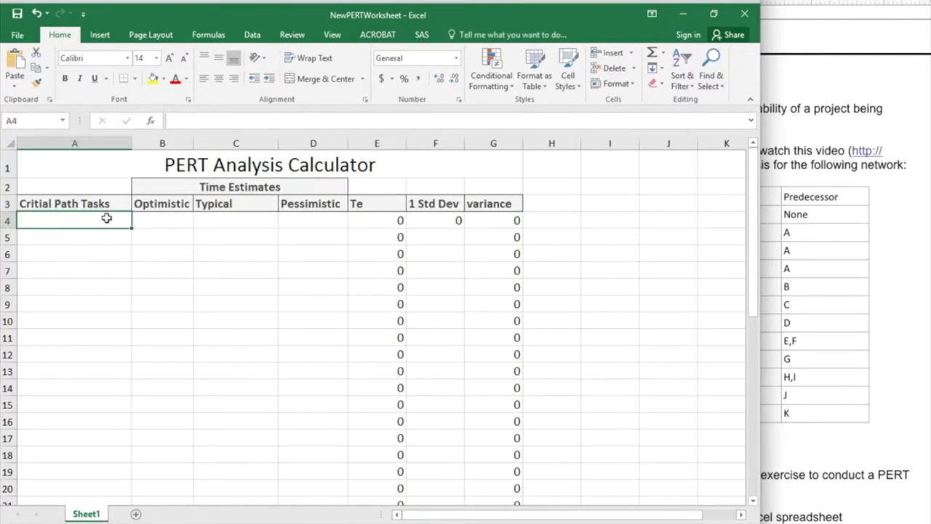
pyautogui.hotkey('ctrl', 'v')
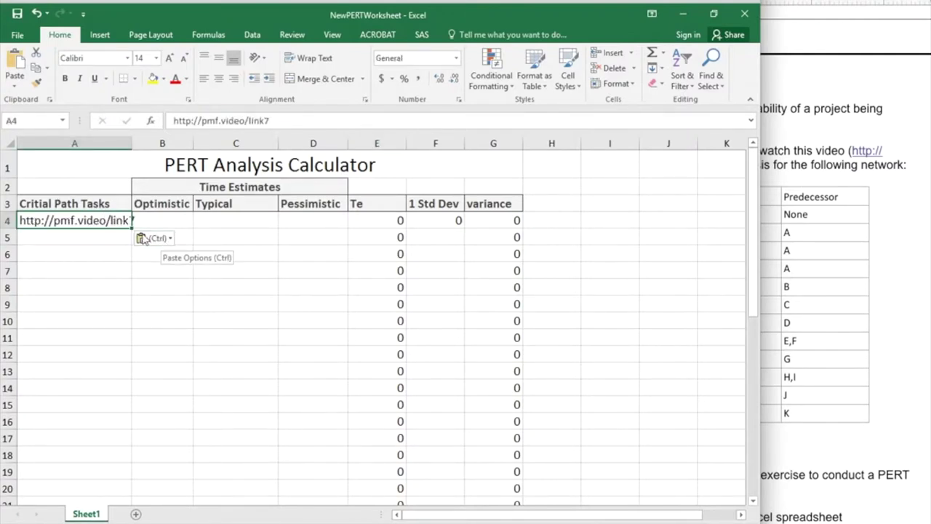
pyautogui.press('BackSpace')
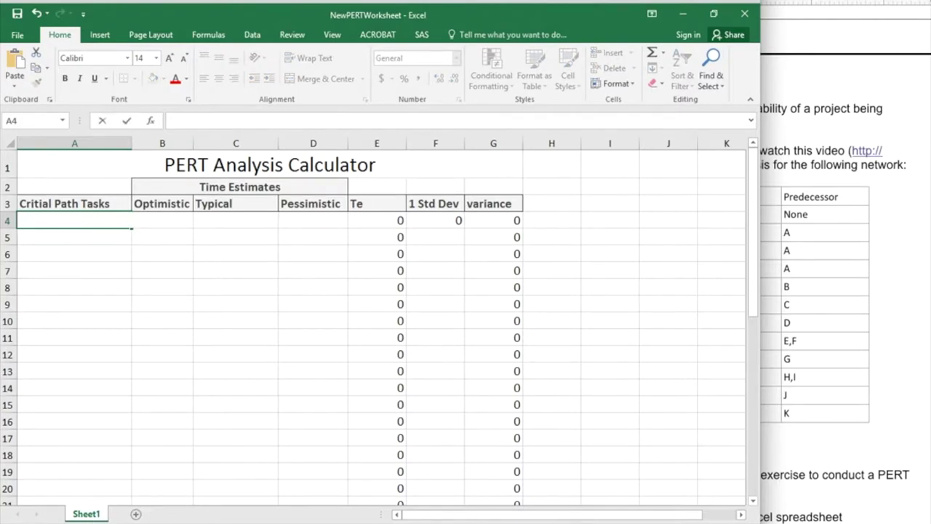
pyautogui.hotkey('alt', 'Tab')
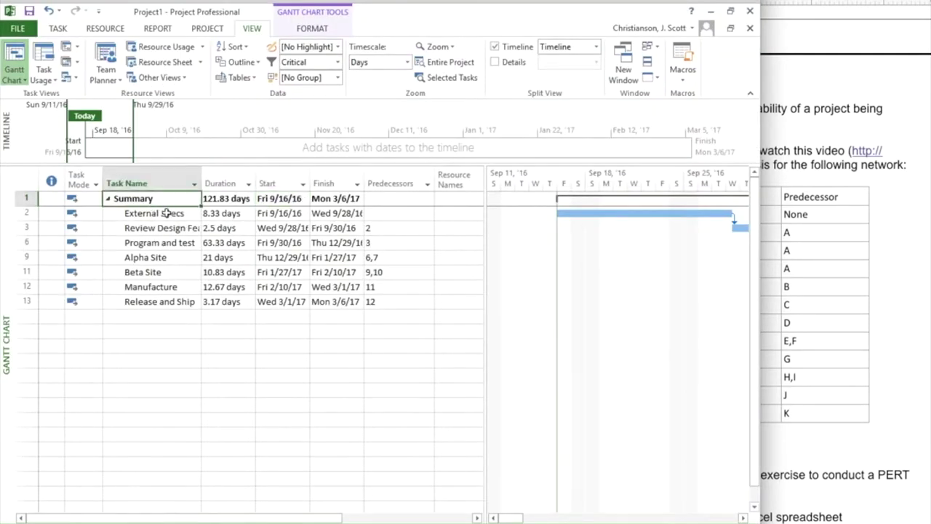
# - Copy the critical tasks External Specs through Release and Ship and paste them into the PERT calculator
pyautogui.click(187, 212)
pyautogui.keyDown('shift'); pyautogui.click(167, 297); pyautogui.keyUp('shift')
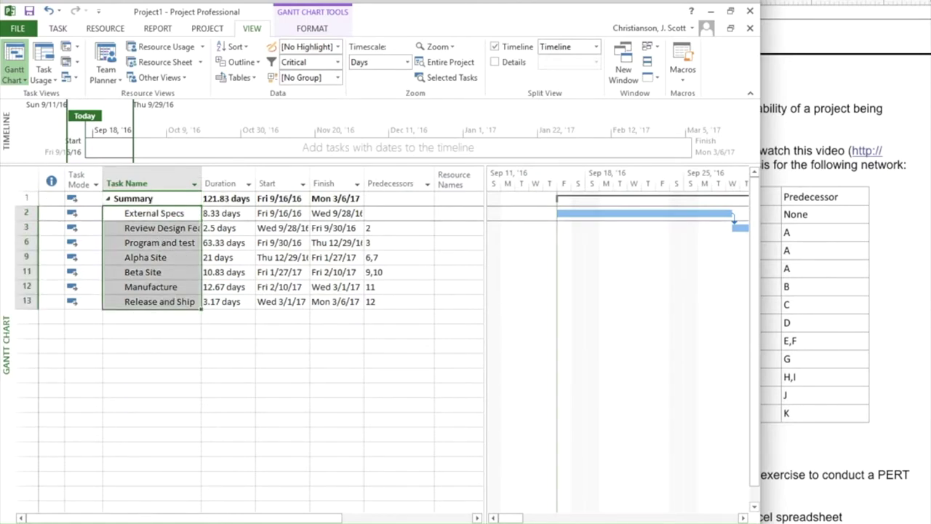
pyautogui.moveTo(138, 518)
pyautogui.click(195, 473)
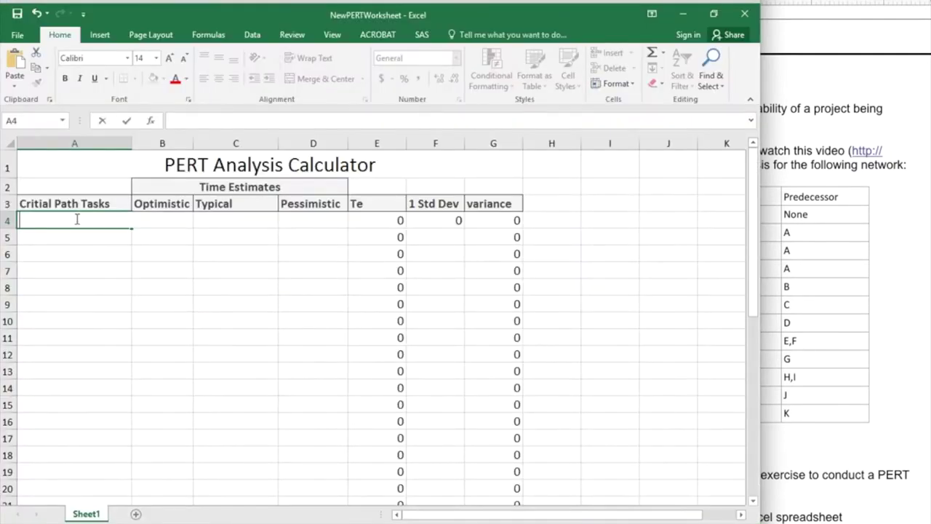
pyautogui.hotkey('ctrl', 'v')
# - Undo the faulty paste and clear the leftover link text from cell A4
pyautogui.click(80, 389)
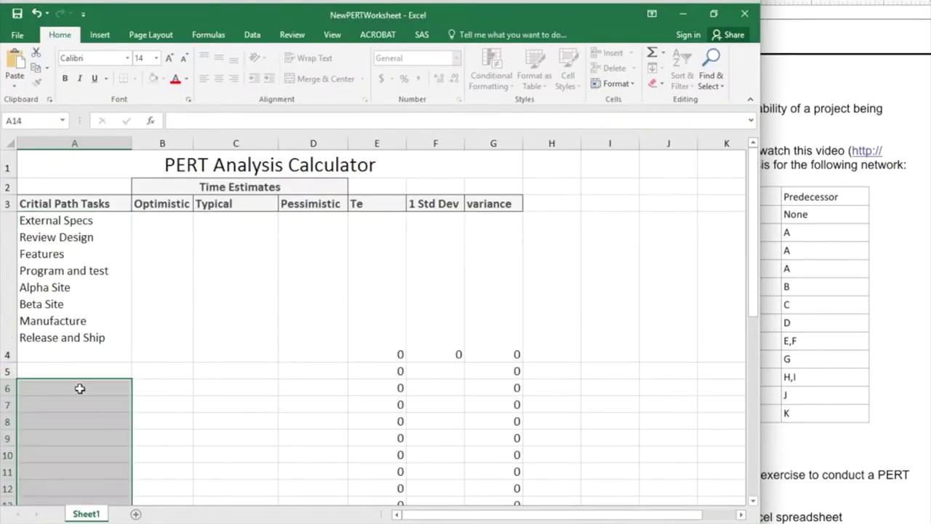
pyautogui.hotkey('ctrl', 'z')
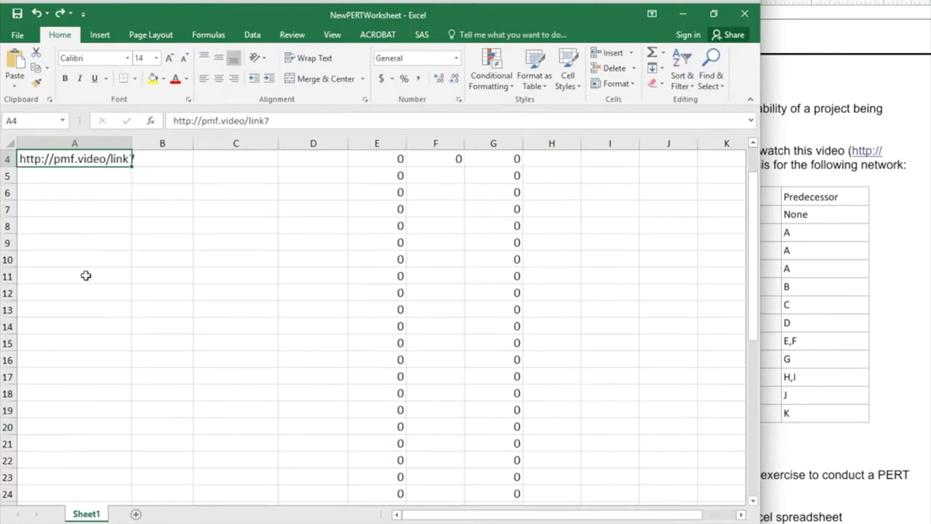
pyautogui.click(85, 255)
pyautogui.scroll(1, 84, 253)
pyautogui.click(77, 220)
pyautogui.press('BackSpace')
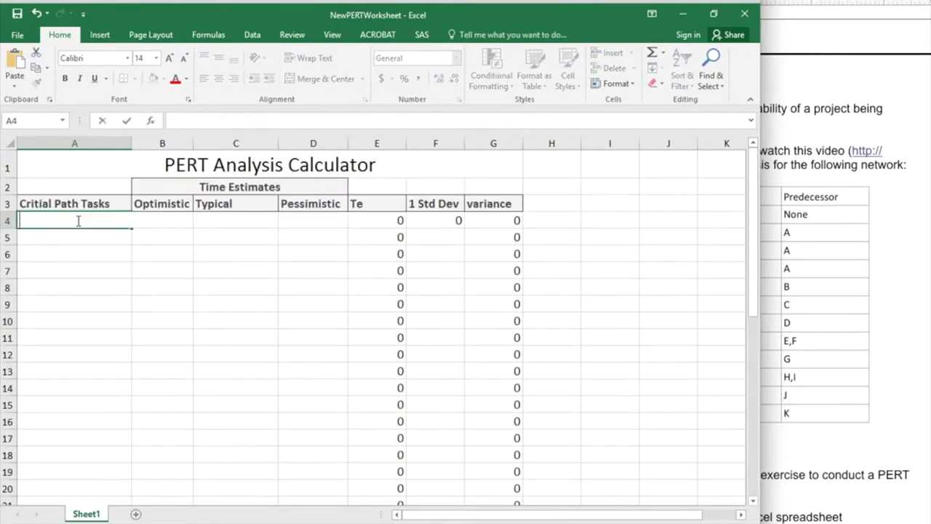
pyautogui.click(97, 291)
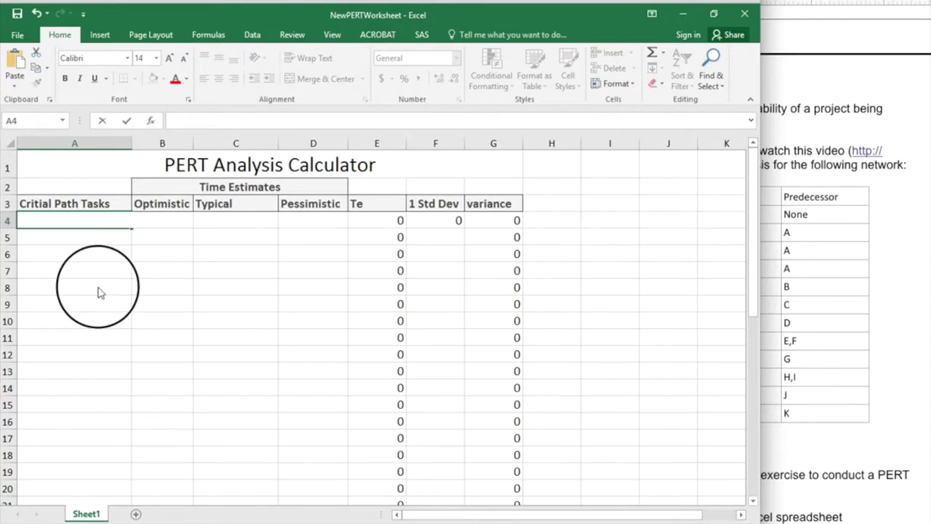
# - Paste the task names from A4, then delete the extra 'Task Name' header in A4
pyautogui.click(94, 218)
pyautogui.hotkey('ctrl', 'v')
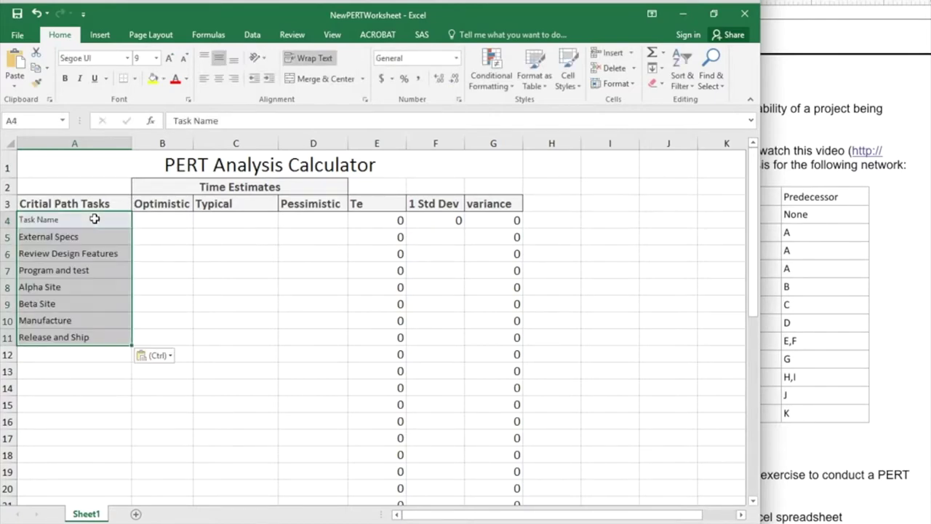
pyautogui.click(218, 305)
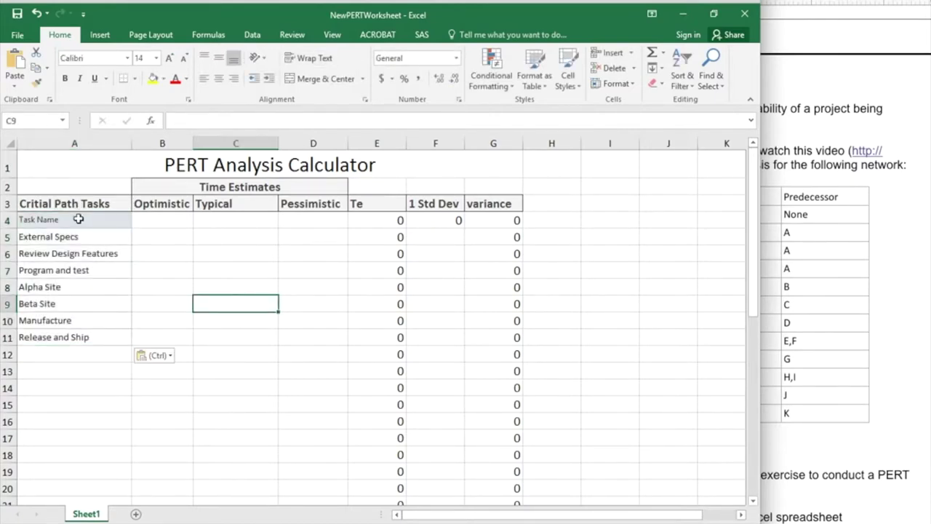
pyautogui.click(78, 220)
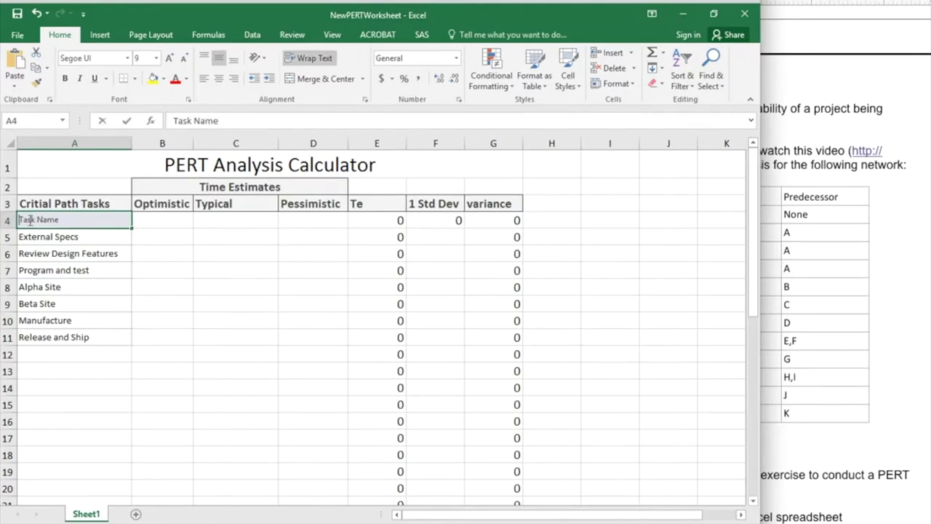
pyautogui.press('BackSpace')
pyautogui.click(212, 254)
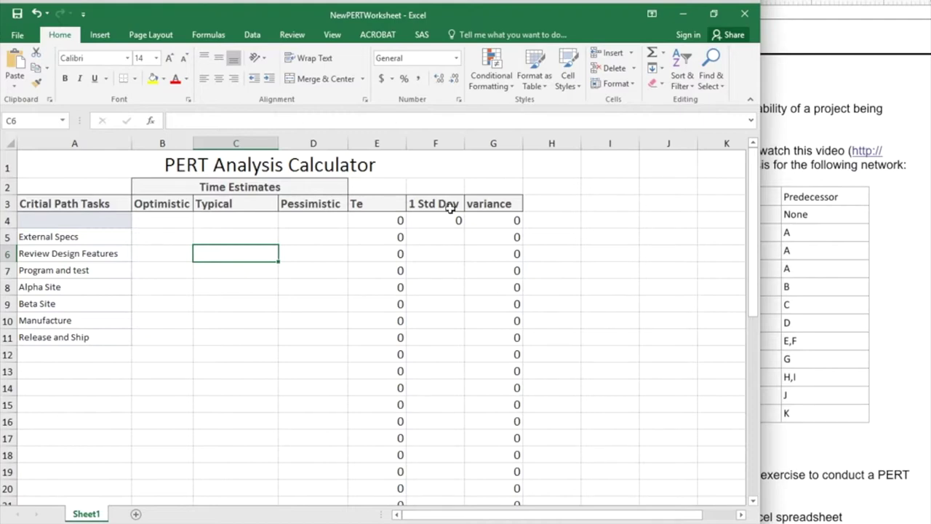
# - Paste External Specs (6, 8, 12) and Review Design Features (2, 2, 5) estimates into rows 5–6
pyautogui.click(798, 150)
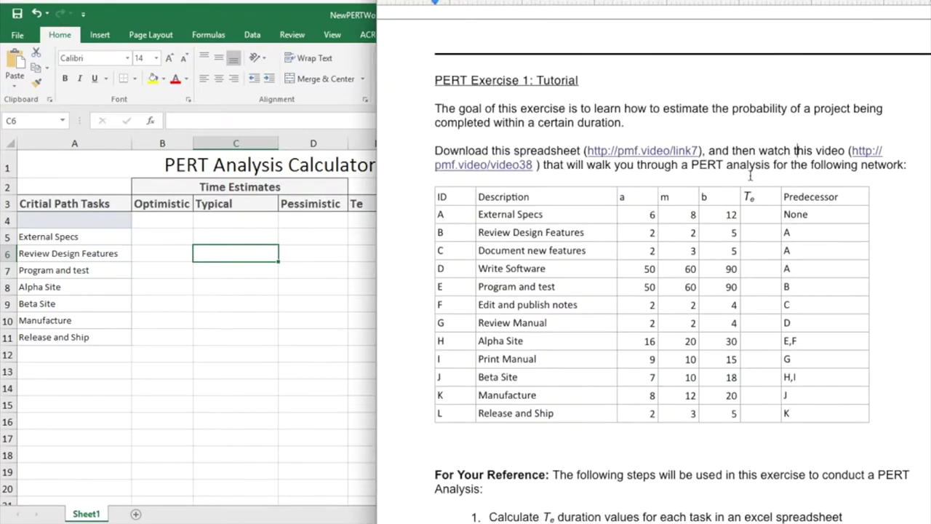
pyautogui.click(641, 216)
pyautogui.moveTo(645, 218); pyautogui.dragTo(716, 221)
pyautogui.hotkey('ctrl', 'c')
pyautogui.click(192, 265)
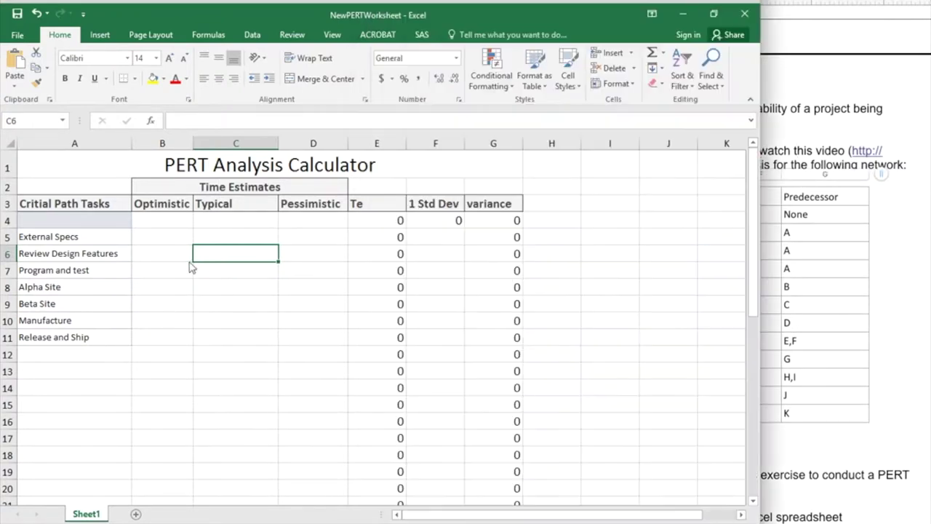
pyautogui.click(162, 237)
pyautogui.hotkey('ctrl', 'v')
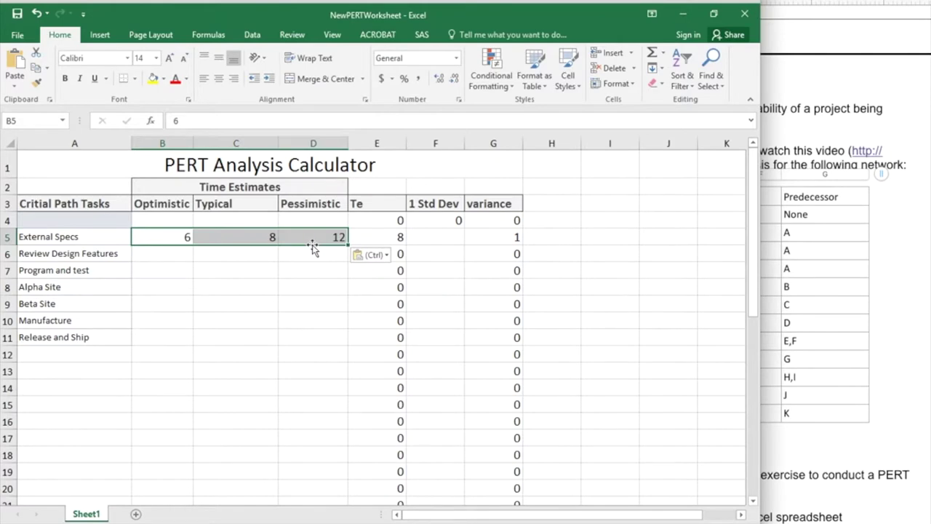
pyautogui.click(851, 249)
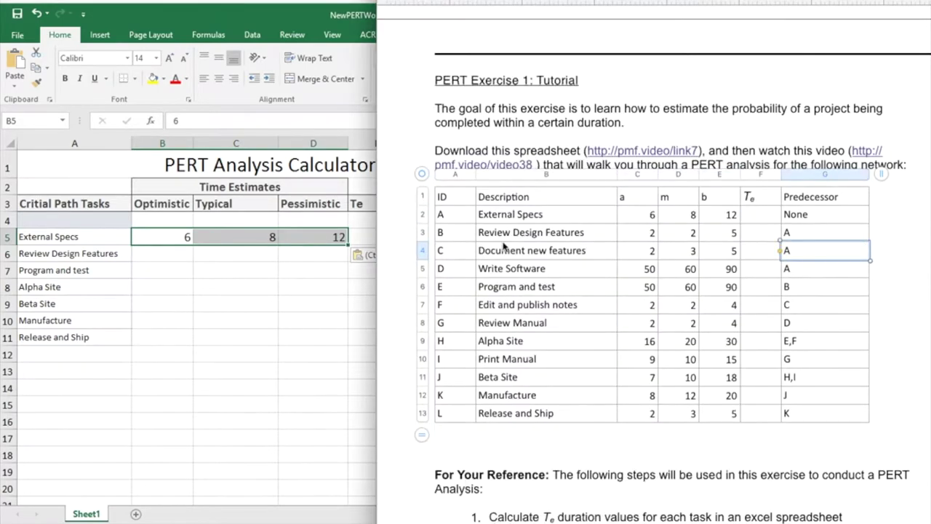
pyautogui.moveTo(647, 232); pyautogui.dragTo(730, 238)
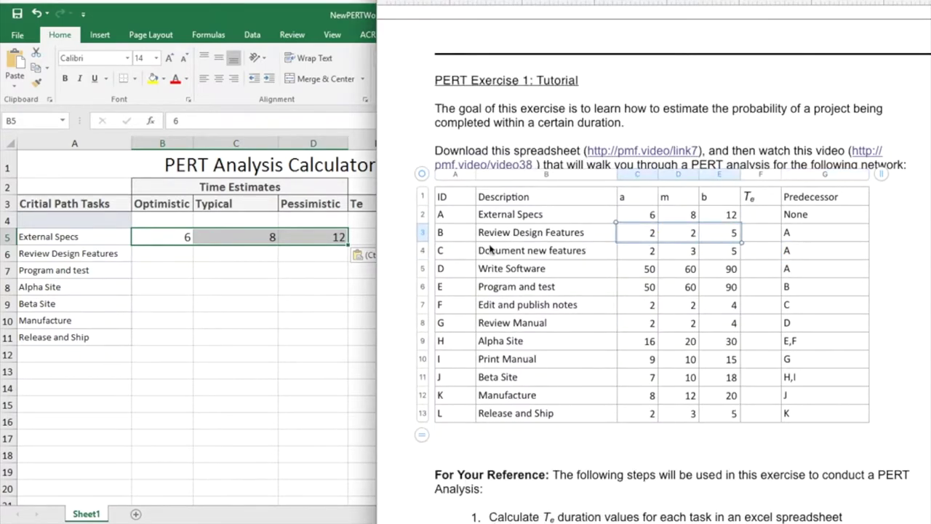
pyautogui.hotkey('ctrl', 'c')
pyautogui.click(146, 261)
pyautogui.click(173, 253)
pyautogui.hotkey('ctrl', 'v')
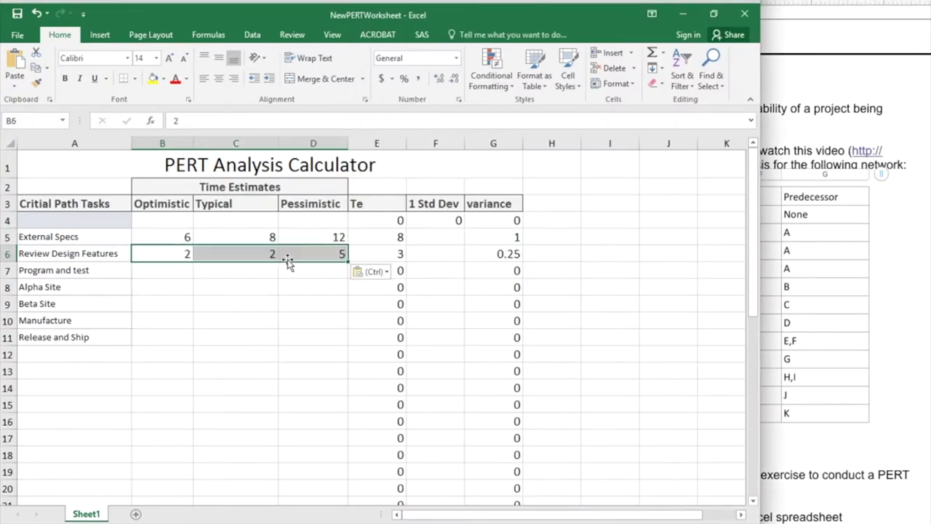
# - Paste Program and test (50, 60, 90) and Alpha Site (16, 20, 30) estimates into rows 7–8
pyautogui.click(831, 269)
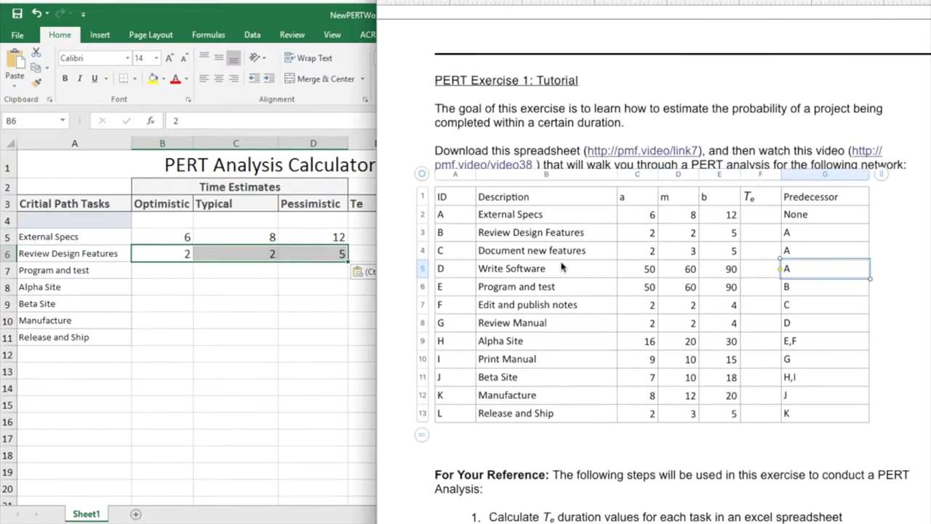
pyautogui.moveTo(646, 286); pyautogui.dragTo(735, 290)
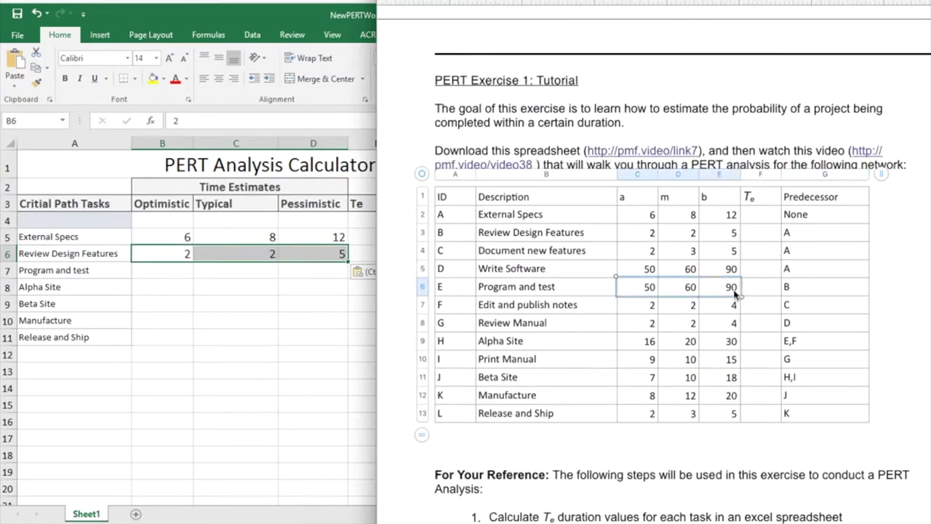
pyautogui.hotkey('alt', 'Tab')
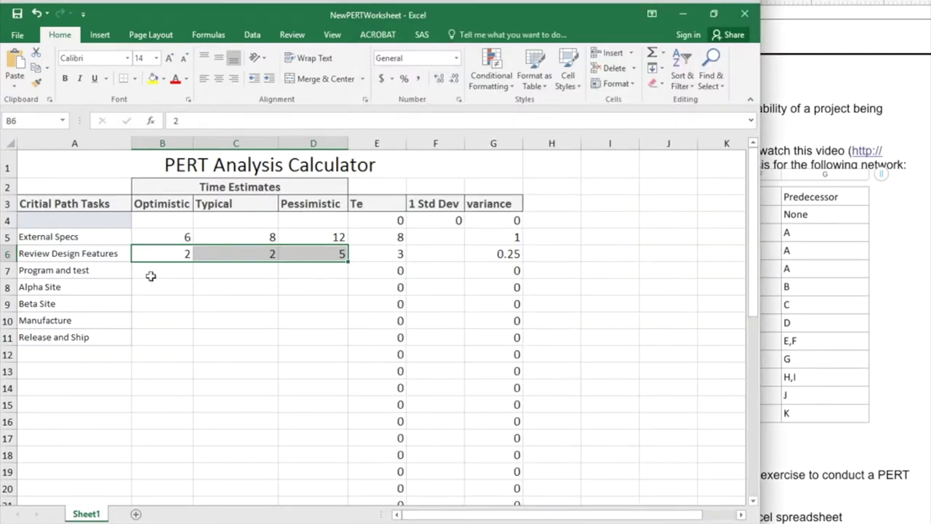
pyautogui.click(157, 273)
pyautogui.hotkey('ctrl', 'v')
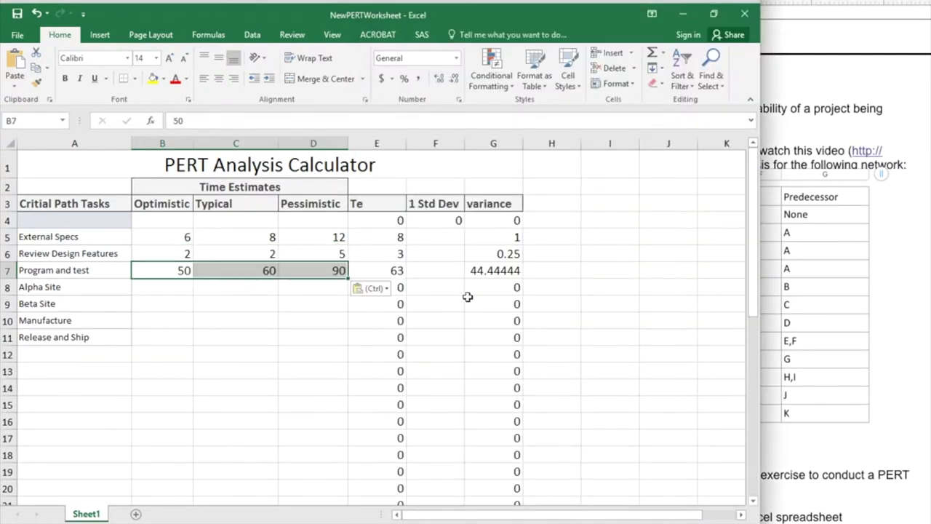
pyautogui.click(826, 308)
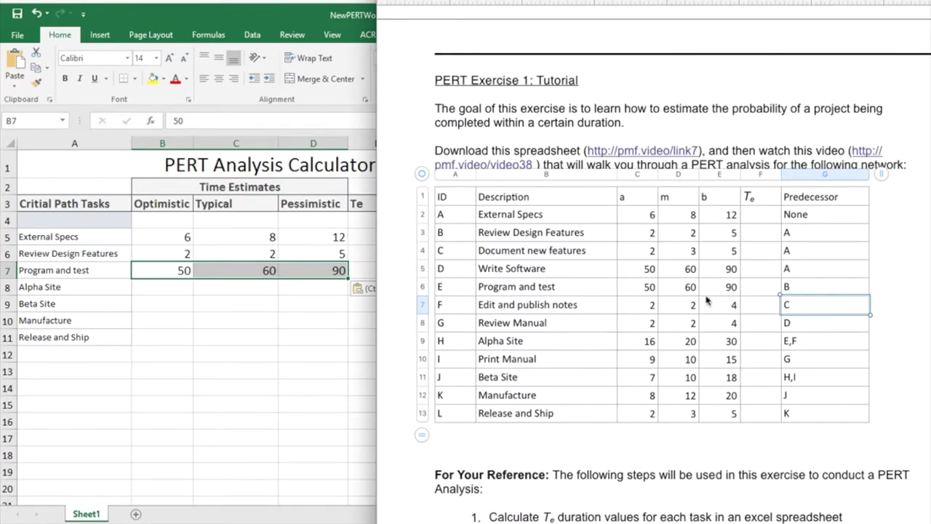
pyautogui.click(530, 343)
pyautogui.click(646, 346)
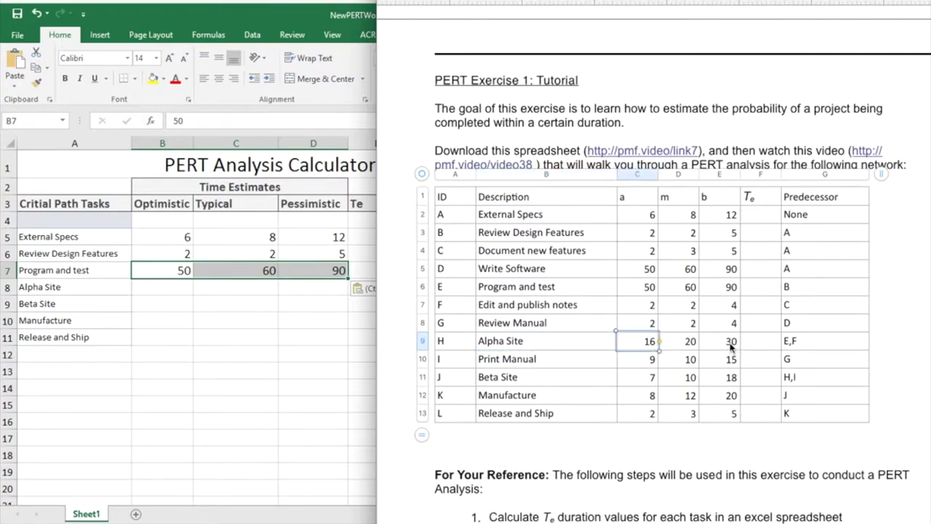
pyautogui.click(170, 311)
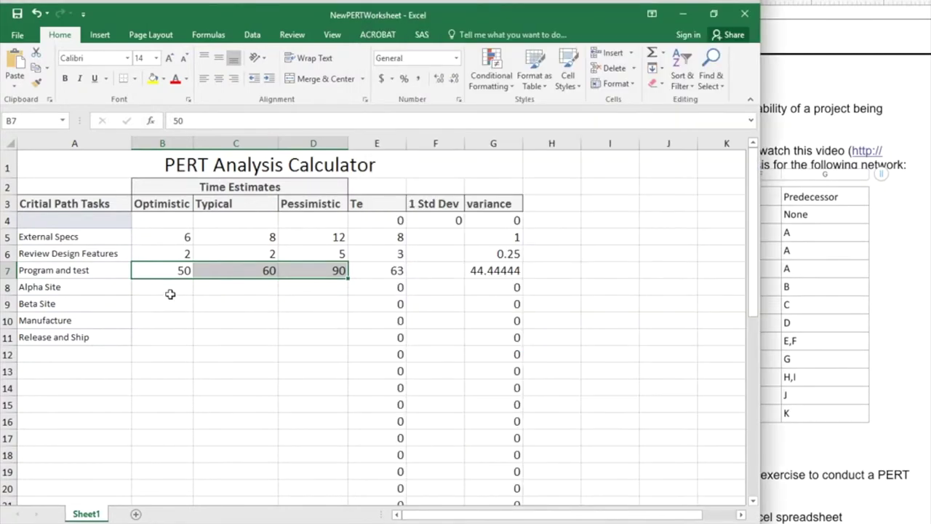
pyautogui.click(170, 294)
pyautogui.hotkey('ctrl', 'v')
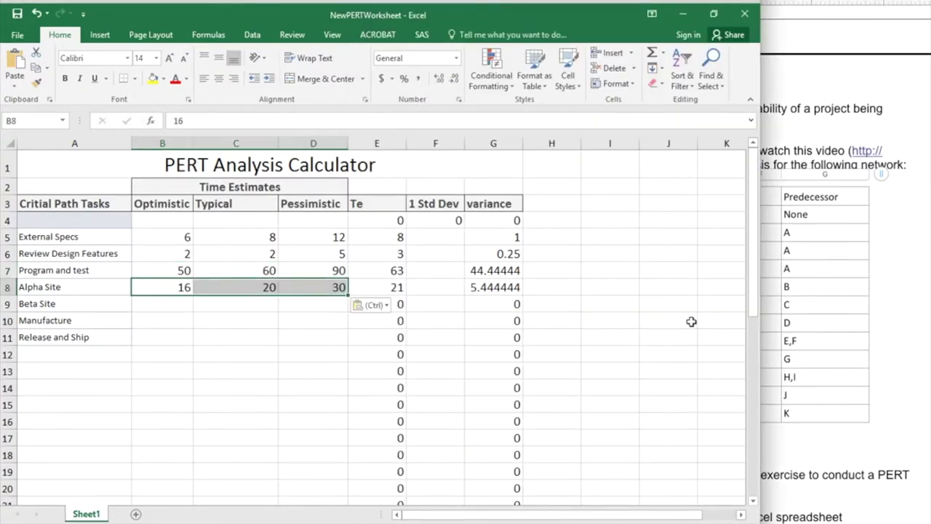
# - Paste Beta Site (7, 10, 18) and Manufacture (8, 12, 20) estimates into rows 9–10
pyautogui.click(791, 322)
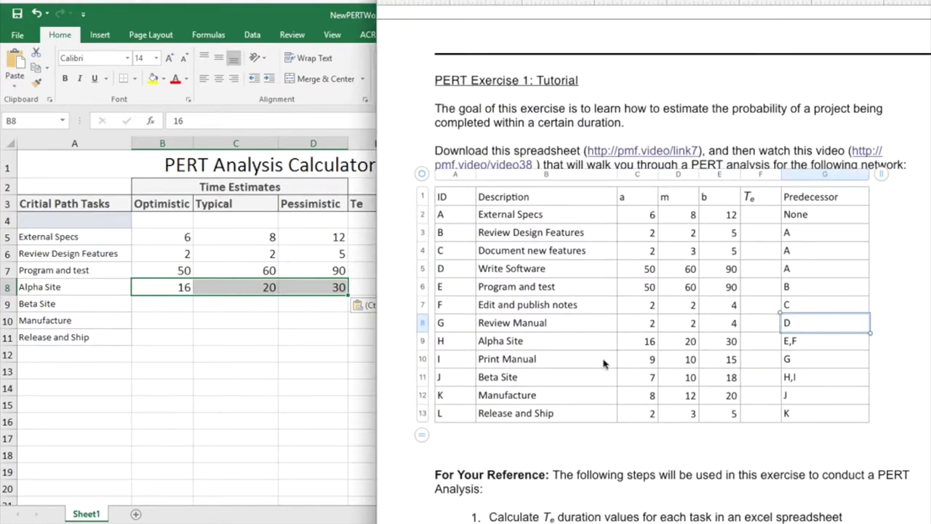
pyautogui.click(646, 378)
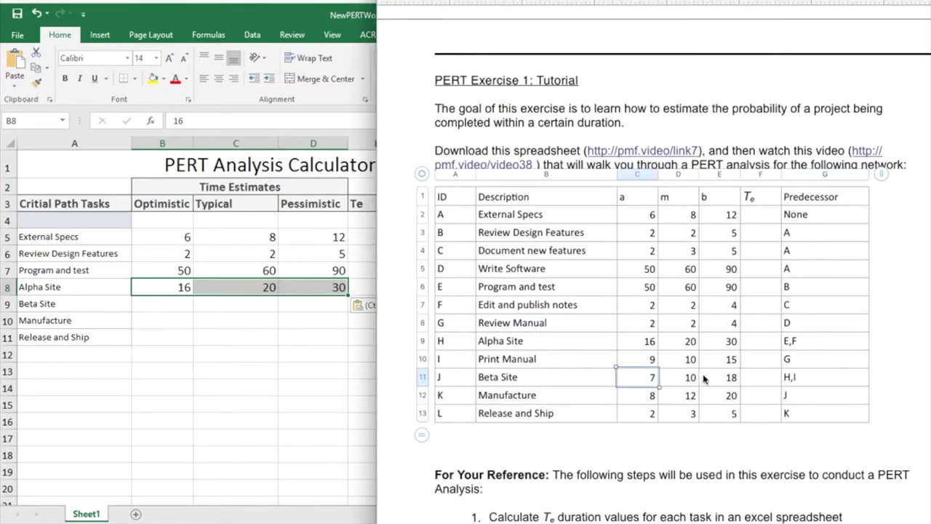
pyautogui.moveTo(704, 378); pyautogui.dragTo(730, 378)
pyautogui.click(331, 327)
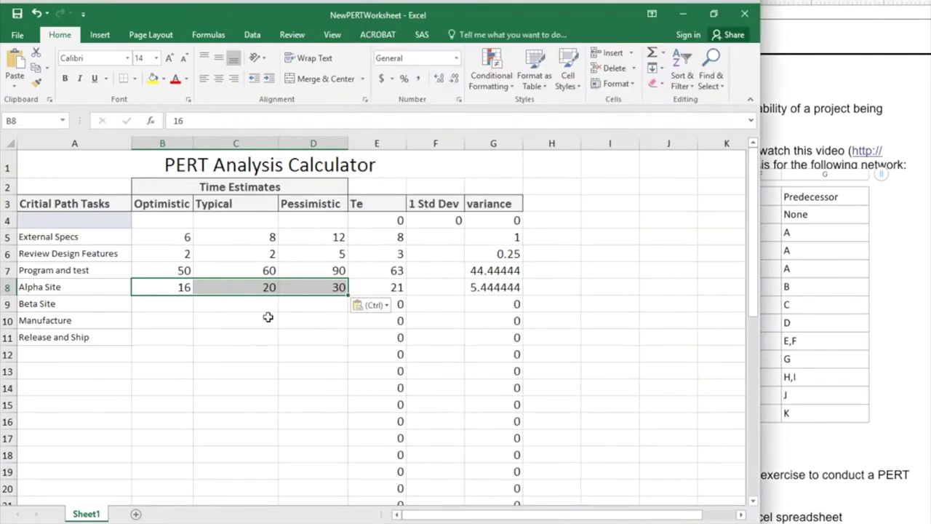
pyautogui.click(168, 305)
pyautogui.hotkey('ctrl', 'v')
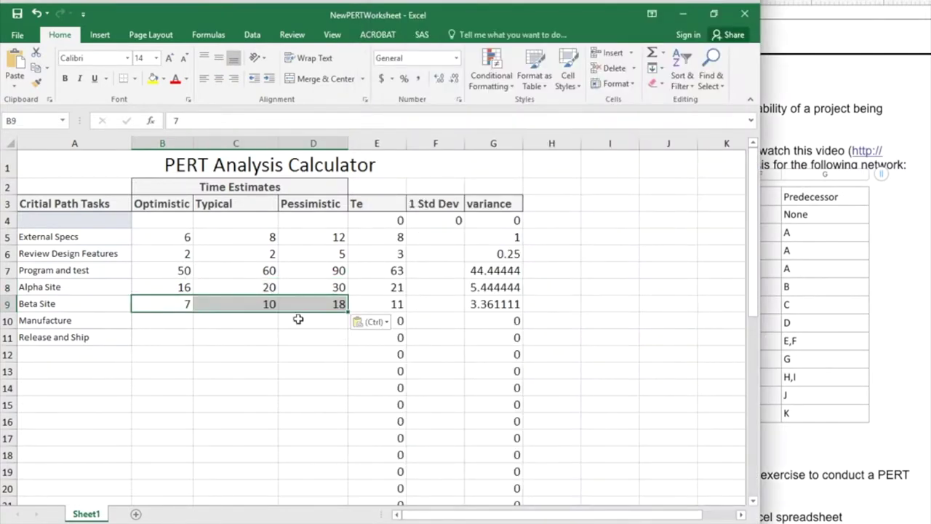
pyautogui.click(820, 357)
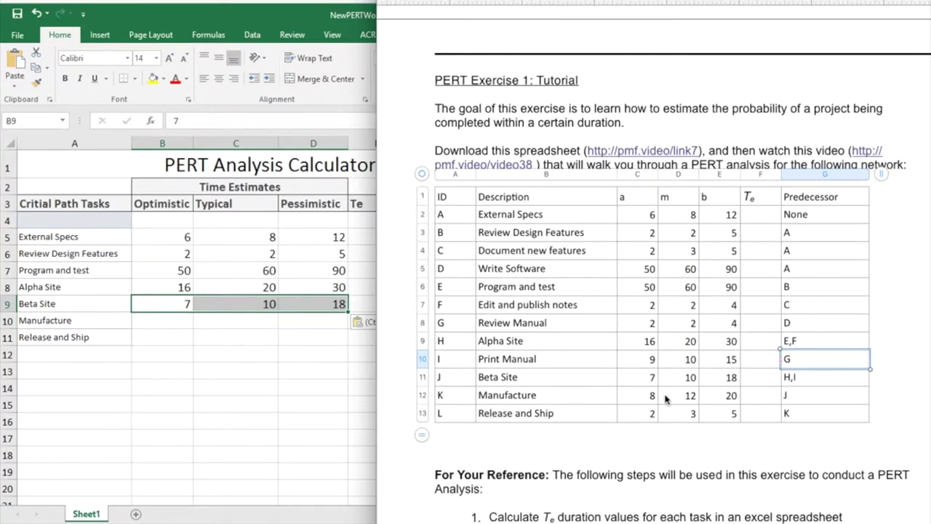
pyautogui.click(639, 398)
pyautogui.moveTo(639, 398); pyautogui.dragTo(720, 401)
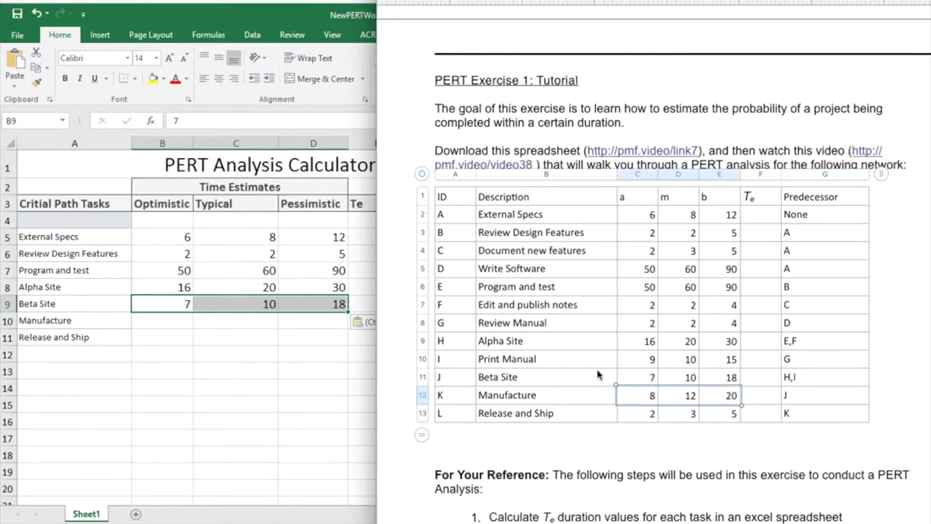
pyautogui.click(213, 355)
pyautogui.click(180, 325)
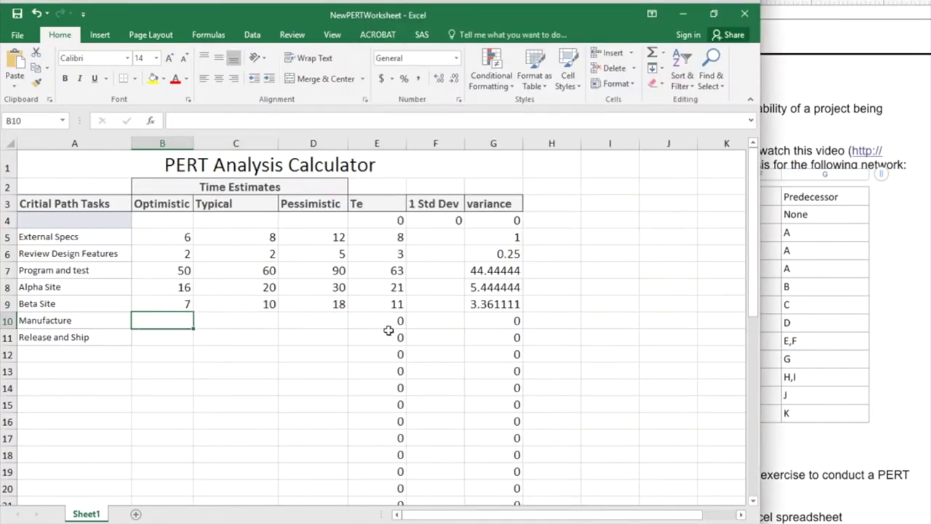
pyautogui.hotkey('ctrl', 'v')
# - Paste the Release and Ship estimates 2, 3, 5 into row 11
pyautogui.click(836, 376)
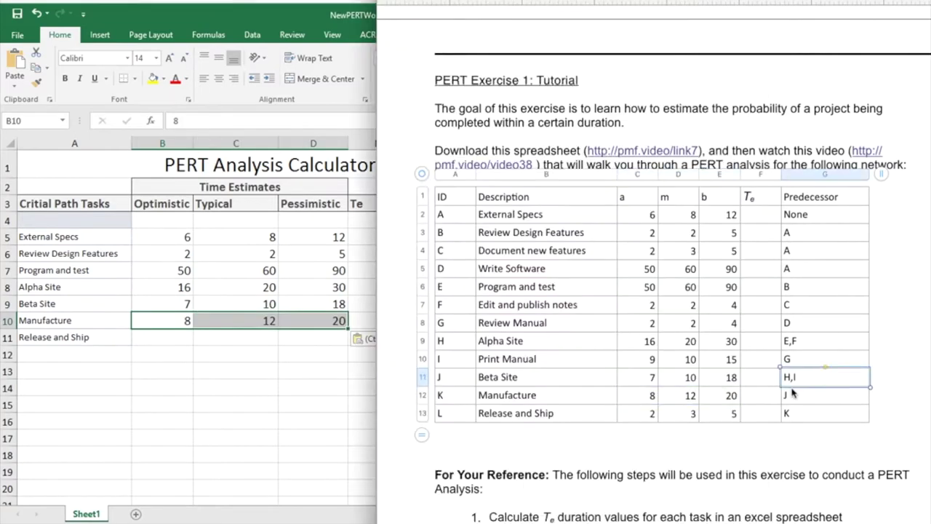
pyautogui.moveTo(639, 419); pyautogui.dragTo(726, 421)
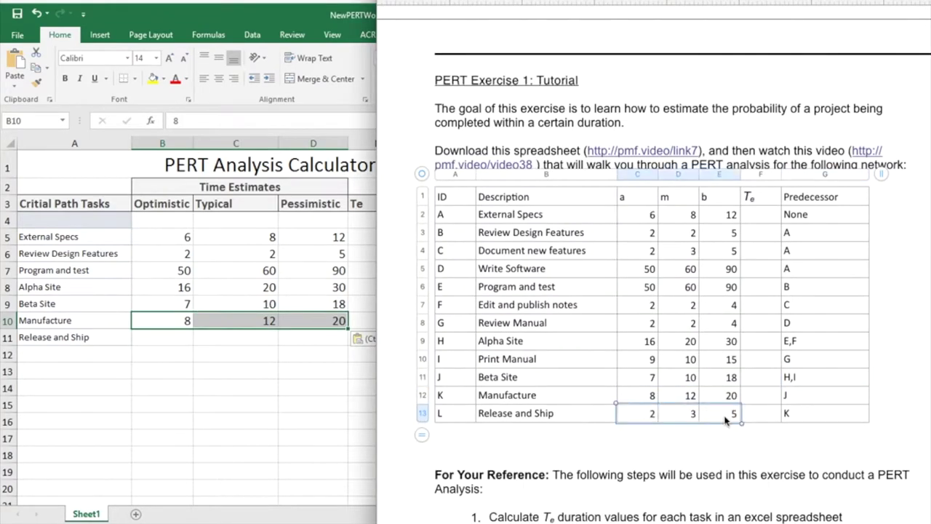
pyautogui.click(183, 338)
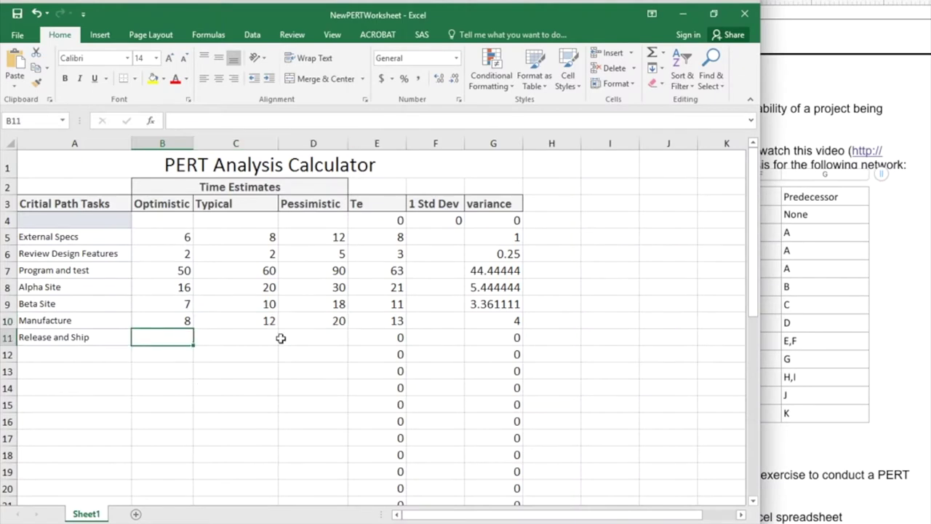
pyautogui.hotkey('ctrl', 'v')
pyautogui.click(324, 383)
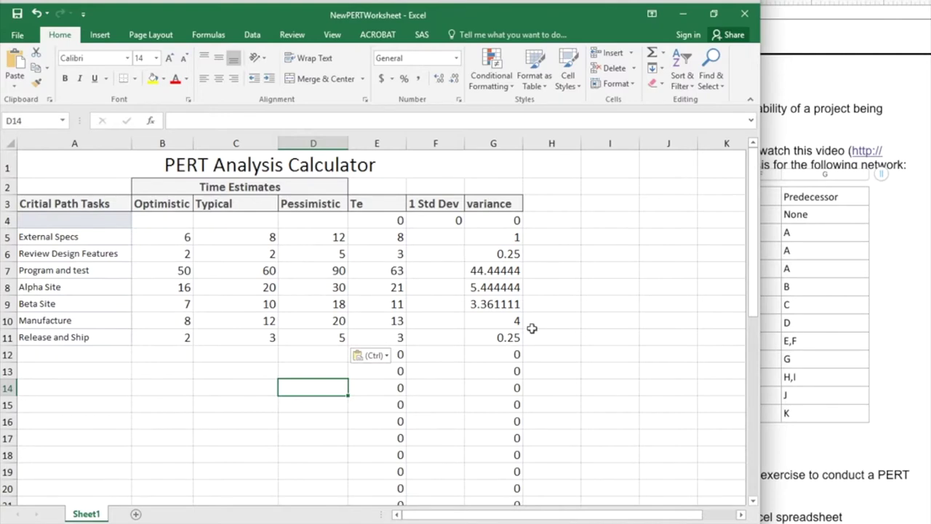
# - Enter 122 days as the desired completion time in C41, giving a 50.87% probability
pyautogui.scroll(-2, 577, 323)
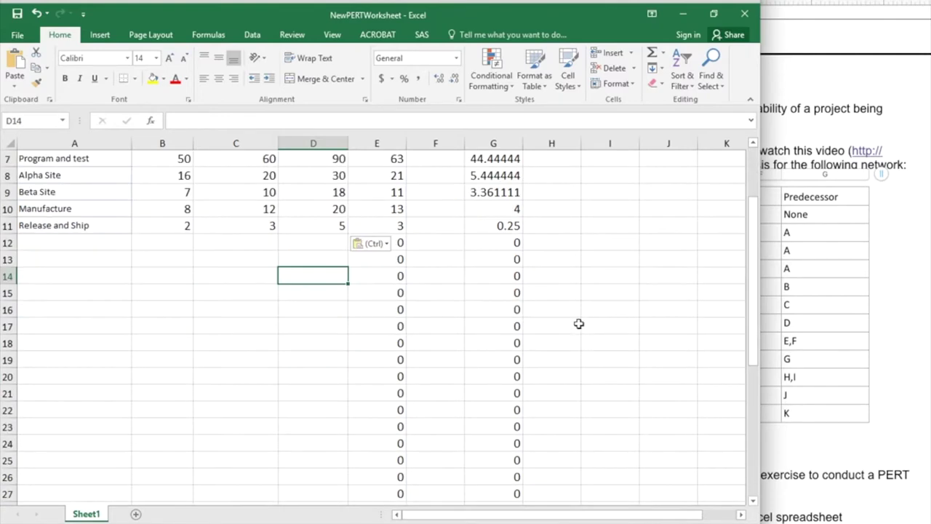
pyautogui.scroll(2, 523, 312)
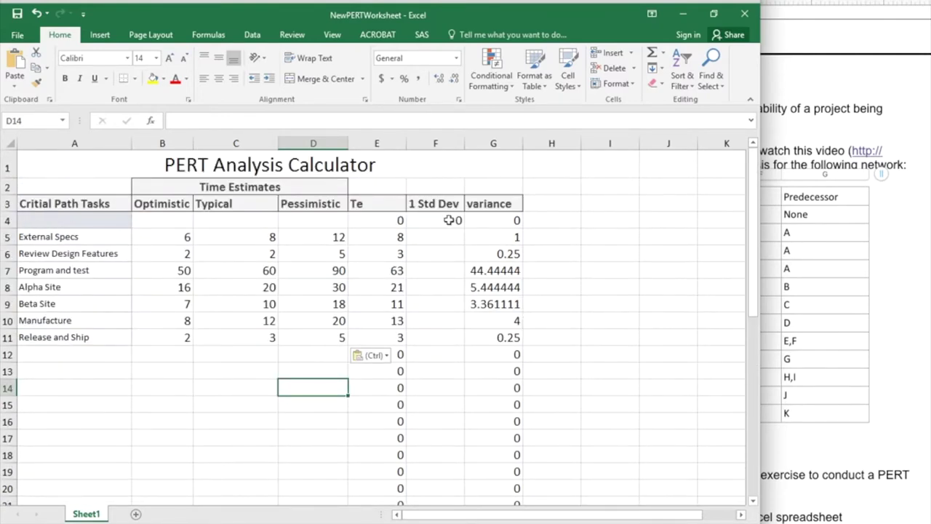
pyautogui.scroll(-8, 613, 383)
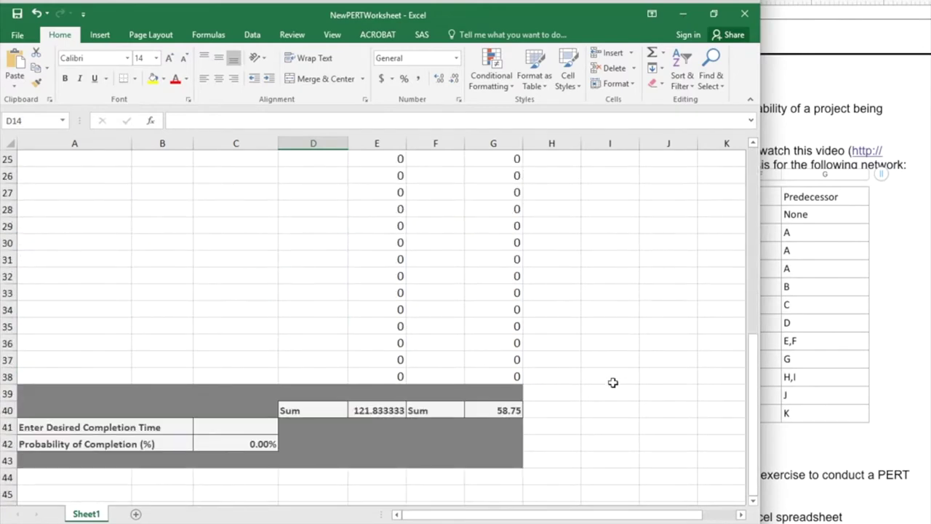
pyautogui.scroll(-2, 613, 383)
pyautogui.click(240, 326)
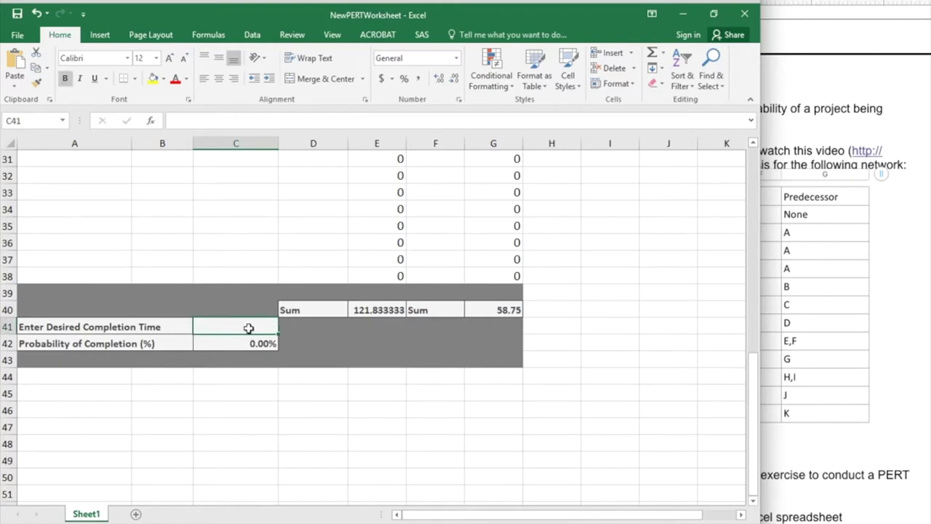
pyautogui.write('122')
pyautogui.press('Return')
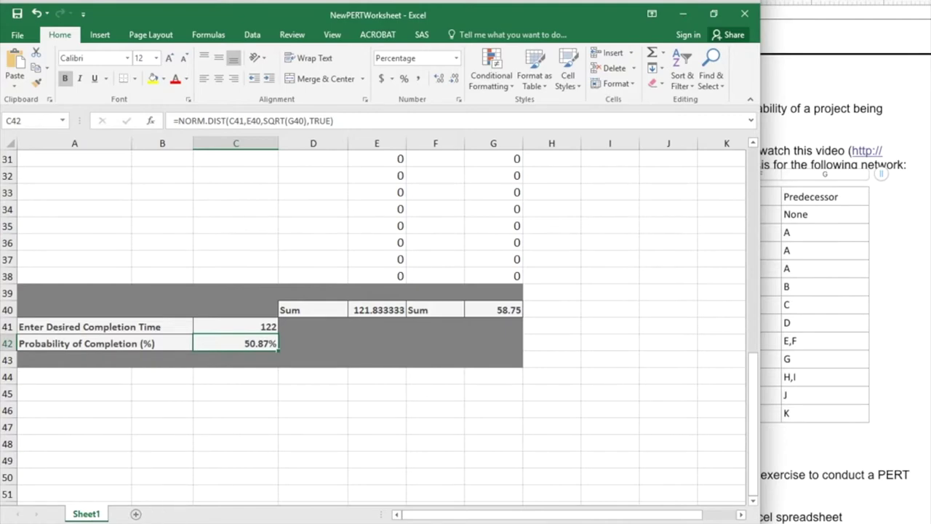
pyautogui.hotkey('alt', 'Tab')
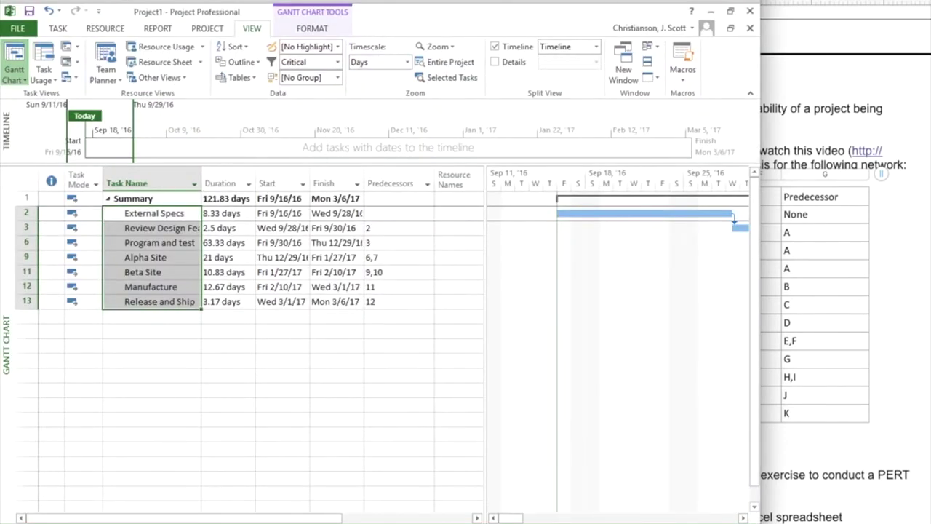
# - Return to the NewPERTWorksheet workbook and select completion time cell C41 holding 122
pyautogui.click(143, 522)
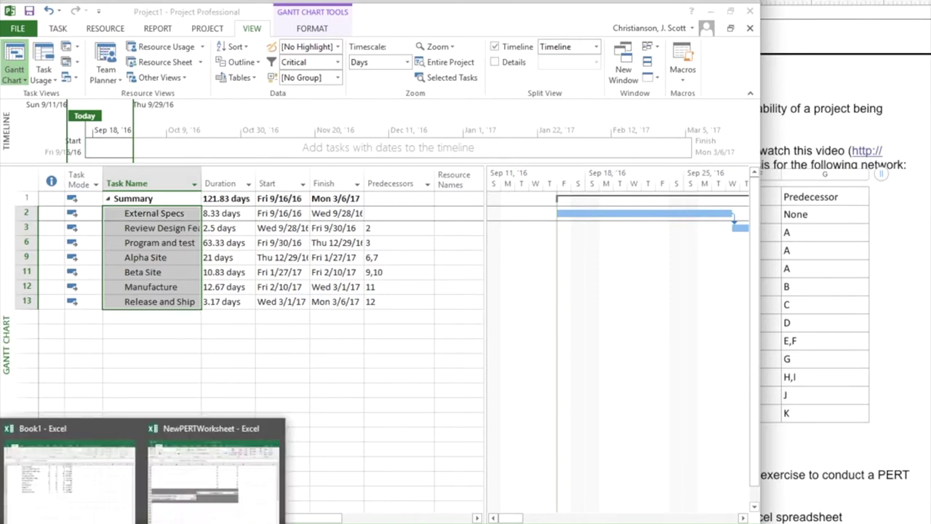
pyautogui.click(202, 502)
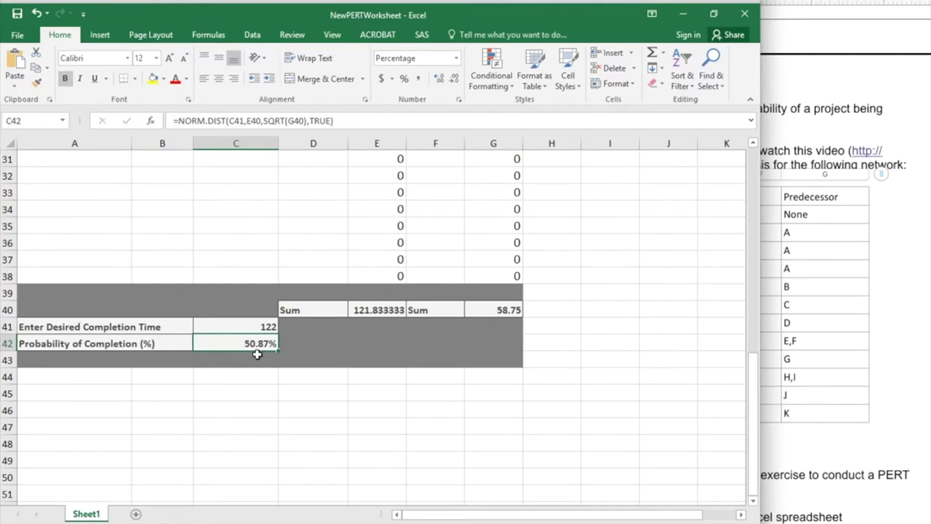
pyautogui.click(260, 328)
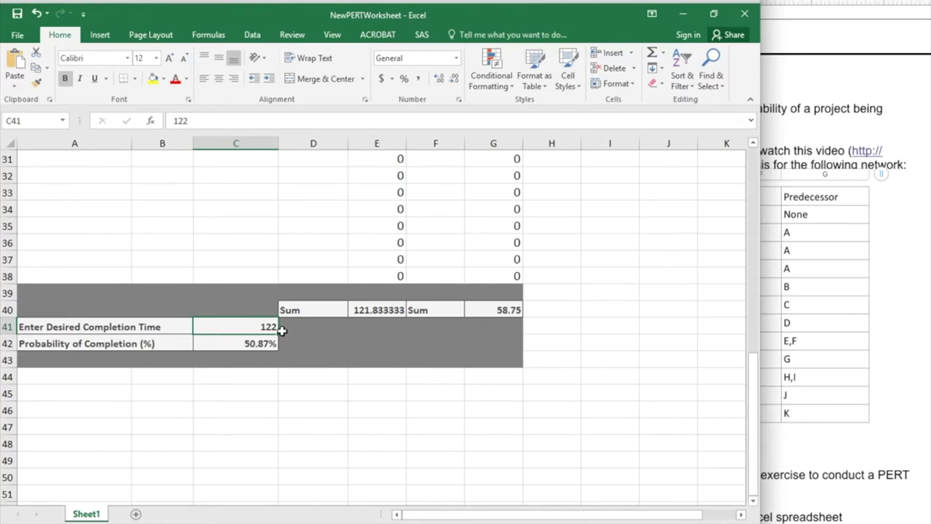
# - Enter 130 days (85.67%), then 135 days (95.71%) as the desired completion time in C41
pyautogui.write('130')
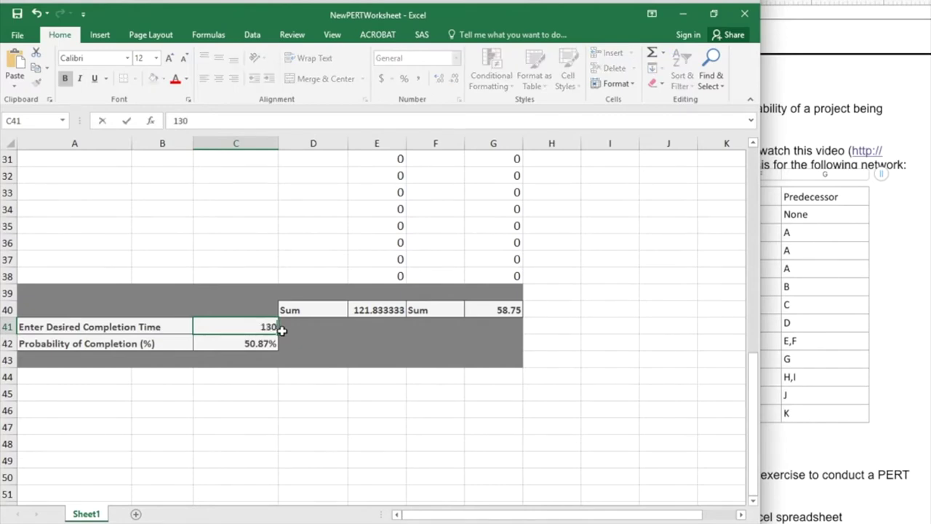
pyautogui.click(281, 330)
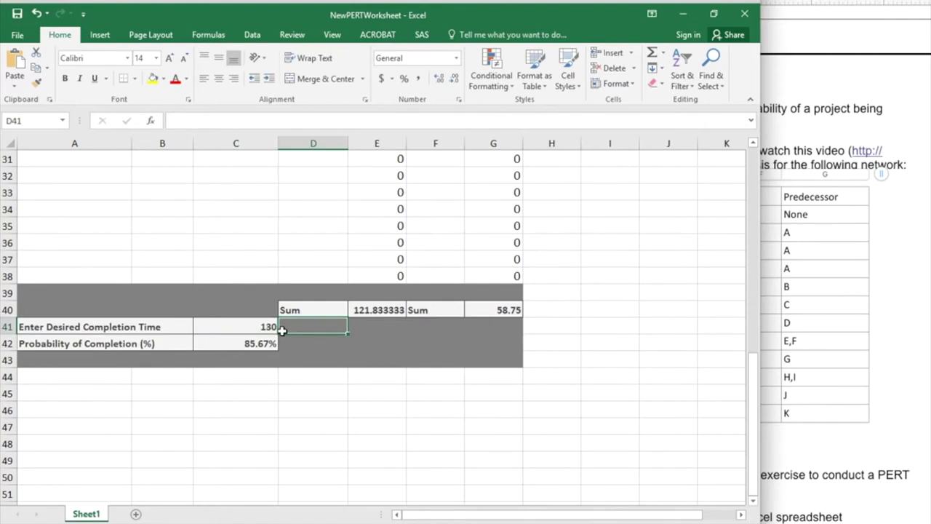
pyautogui.click(267, 332)
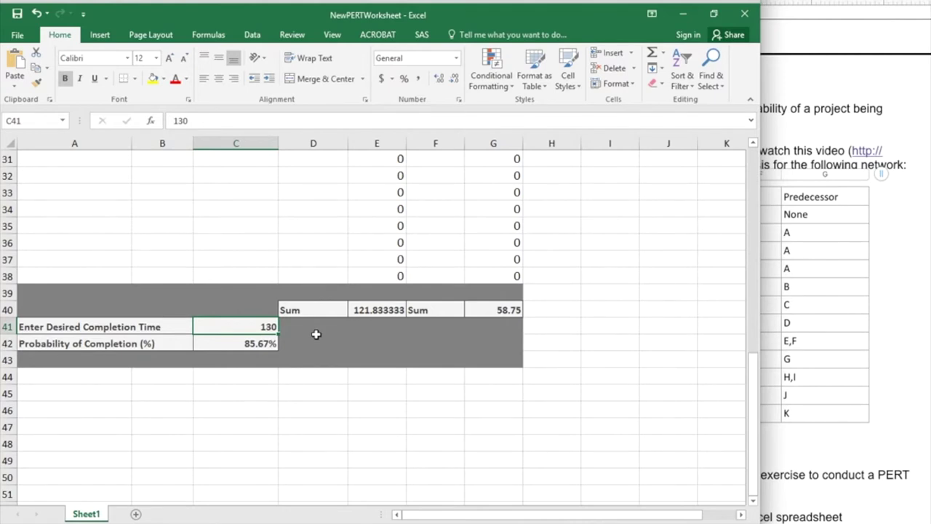
pyautogui.write('135')
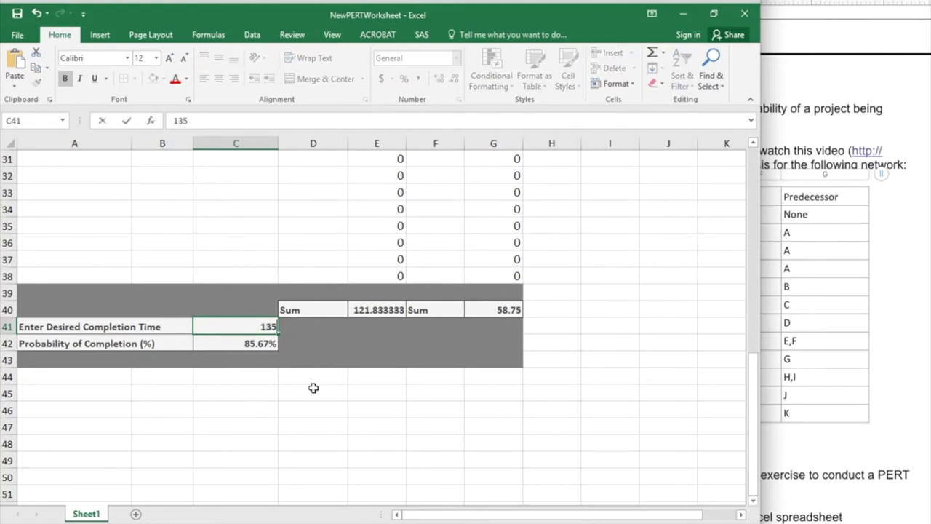
pyautogui.click(330, 423)
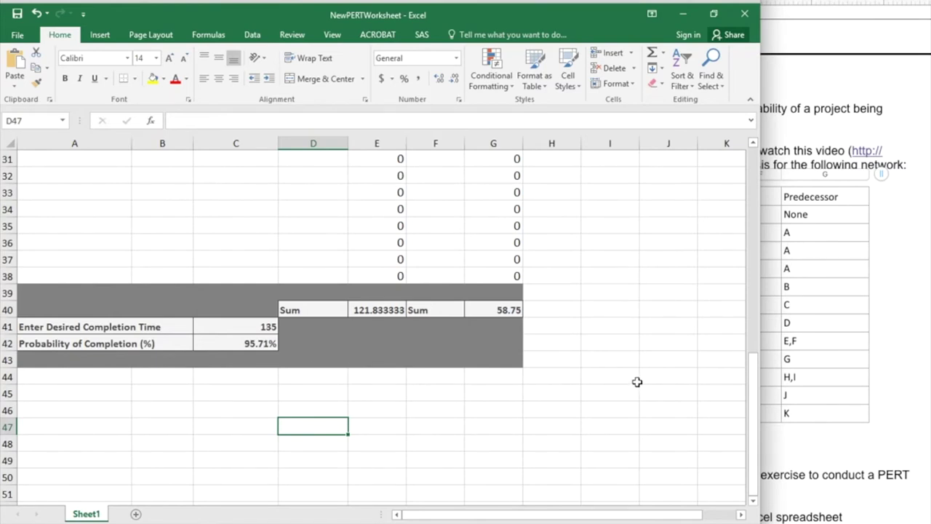
pyautogui.moveTo(758, 388); pyautogui.dragTo(756, 182)
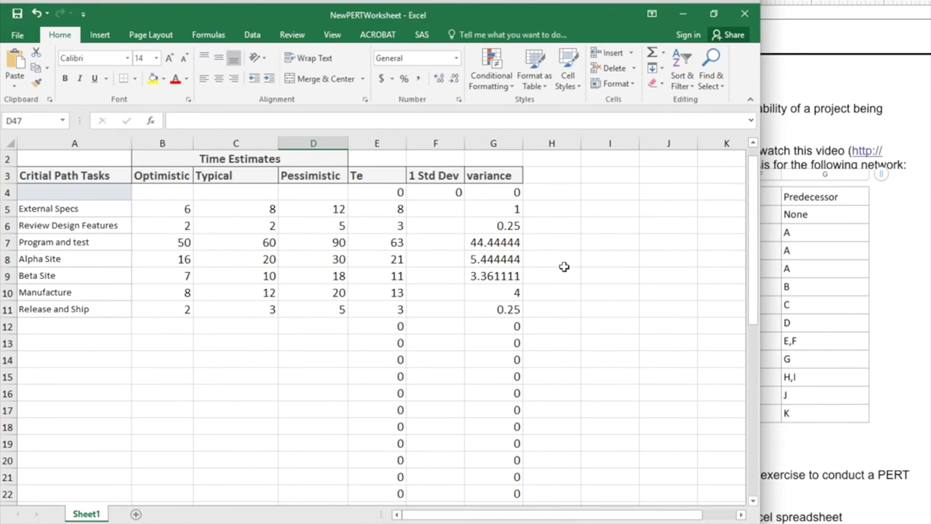
pyautogui.click(509, 245)
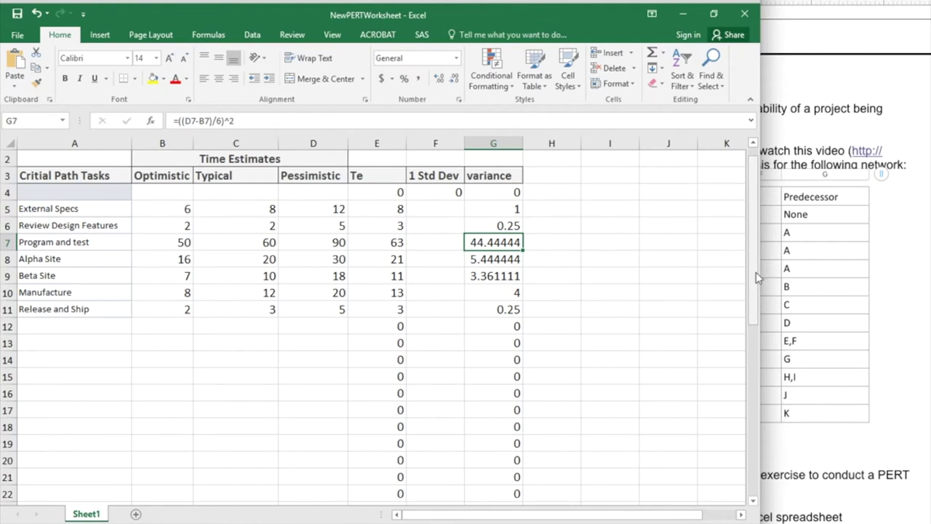
pyautogui.moveTo(756, 273); pyautogui.dragTo(752, 448)
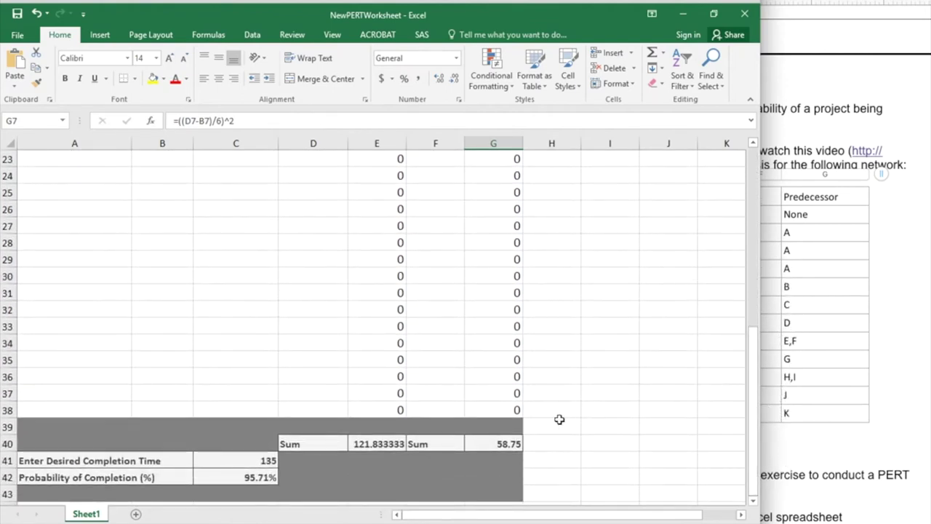
# - Bring the Word PERT document forward and scroll to the 'PERT Exercise 1: Complete on Your Own' section
pyautogui.click(860, 427)
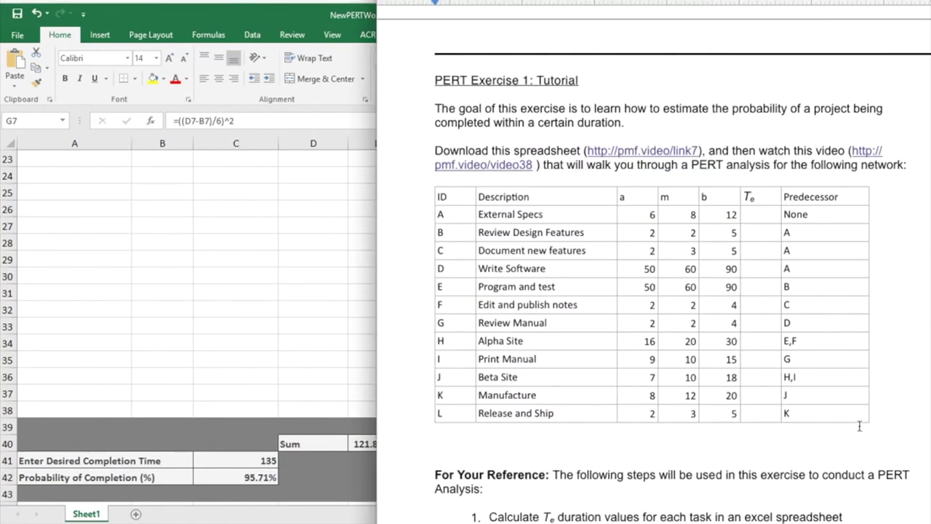
pyautogui.scroll(-10, 859, 428)
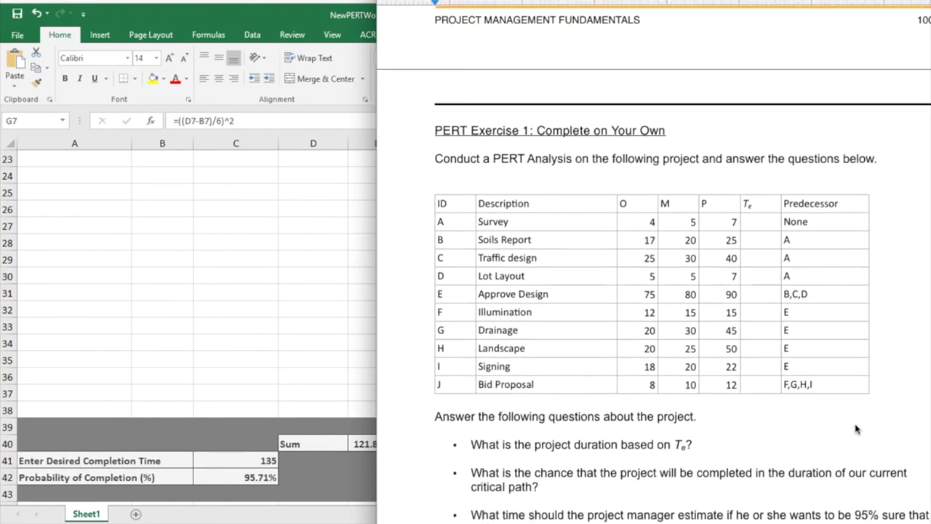
pyautogui.scroll(-3, 856, 429)
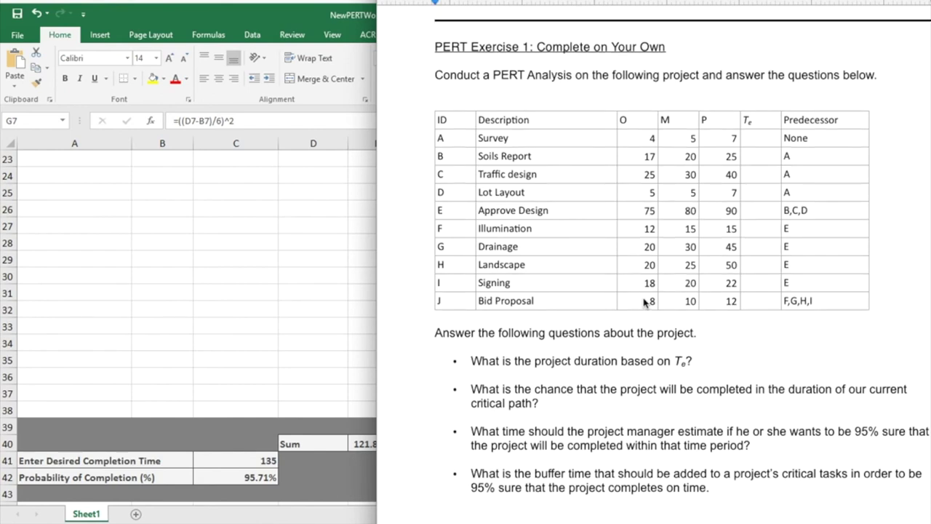
pyautogui.scroll(1, 645, 303)
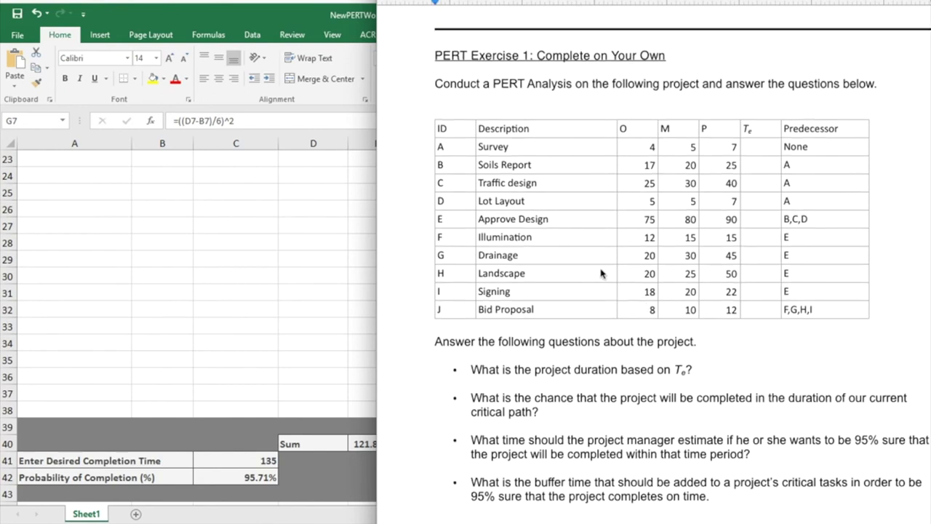